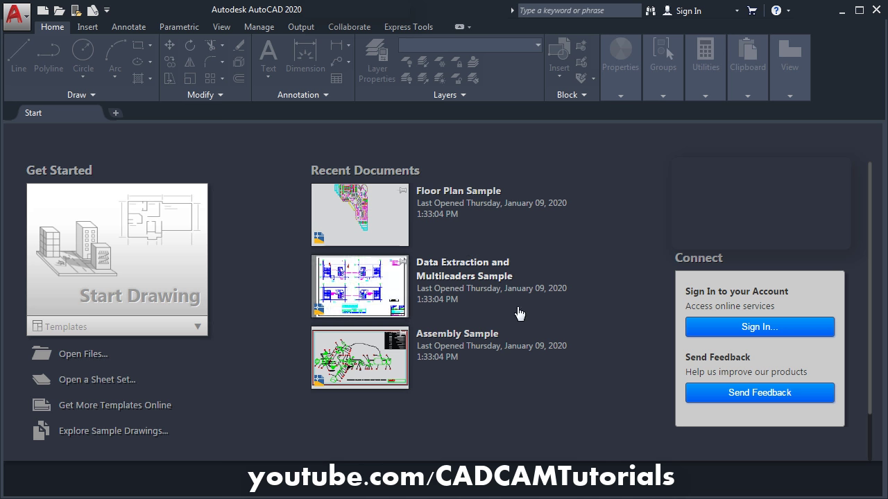
Bring up the exercise PDF in Adobe Reader and scroll through its dimensioned drawings.
key("alt+Tab")
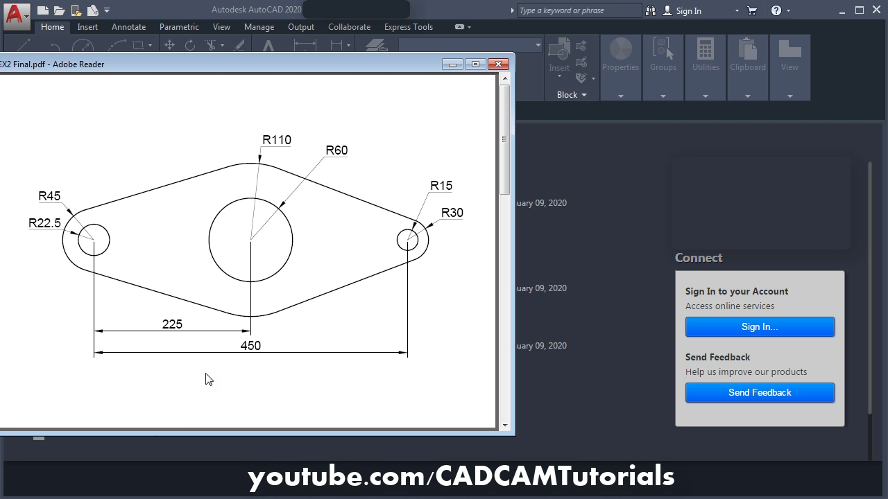
scroll(284, 375, "down", 3)
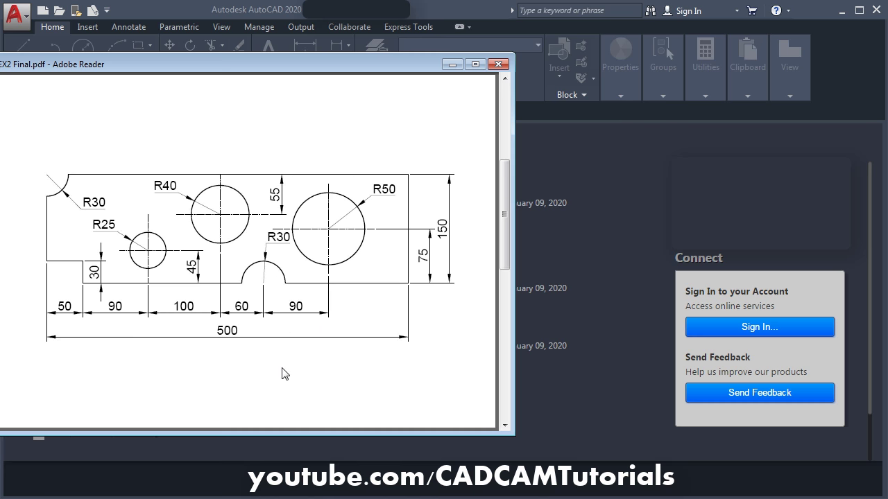
scroll(284, 375, "down", 3)
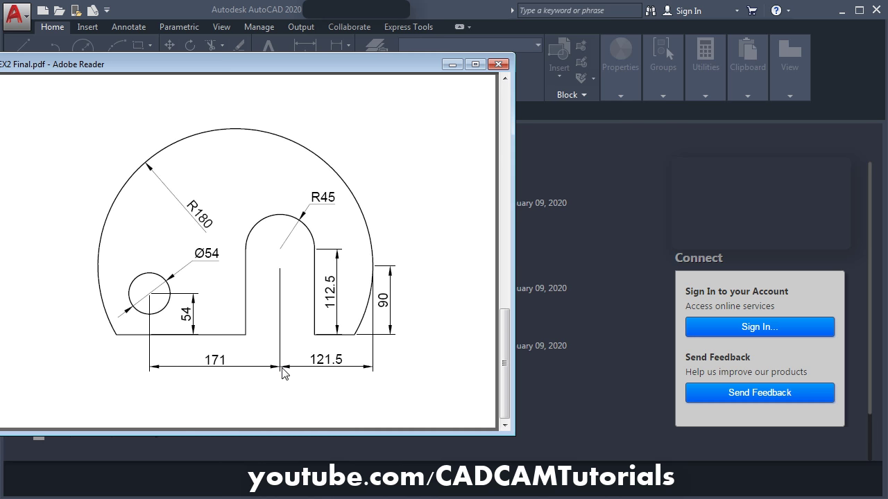
scroll(285, 375, "up", 6)
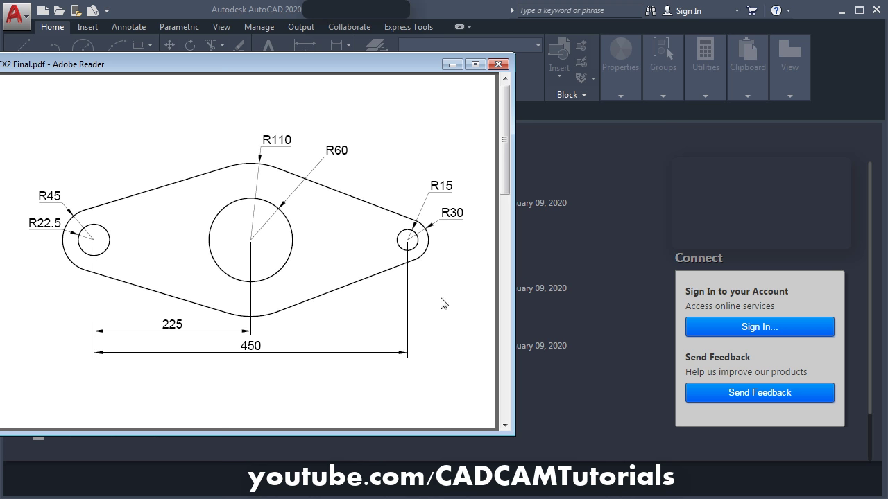
Start a new drawing from the acadiso.dwt template, then return to the reference PDF.
left_click(621, 303)
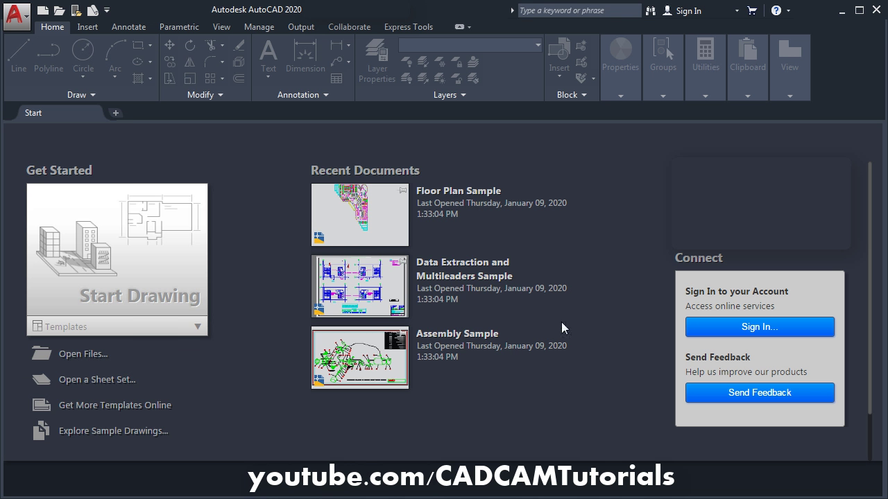
left_click(199, 329)
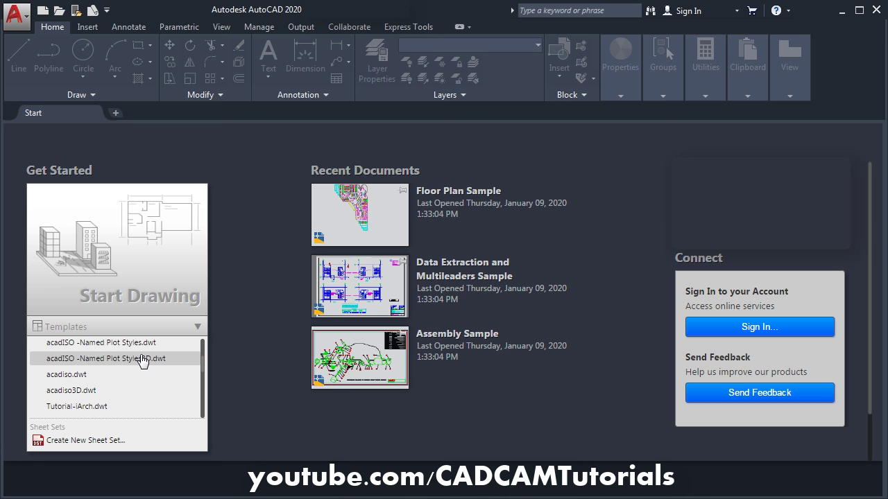
left_click(84, 375)
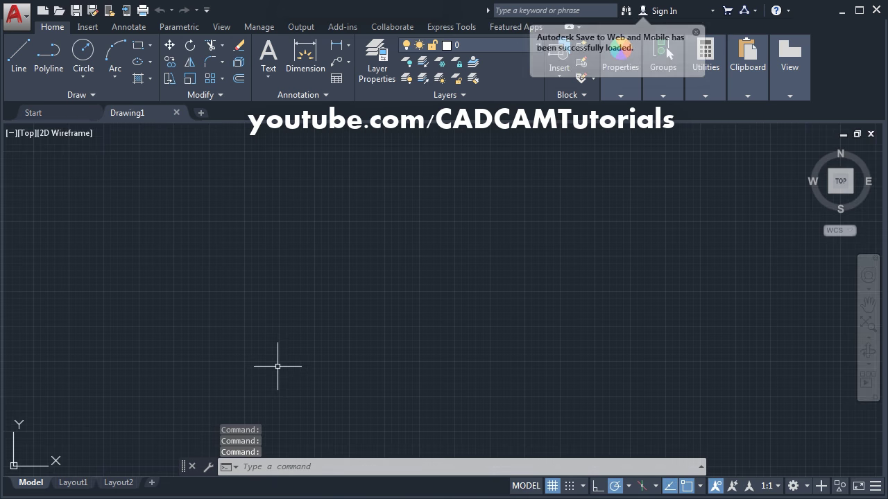
key("alt+Tab")
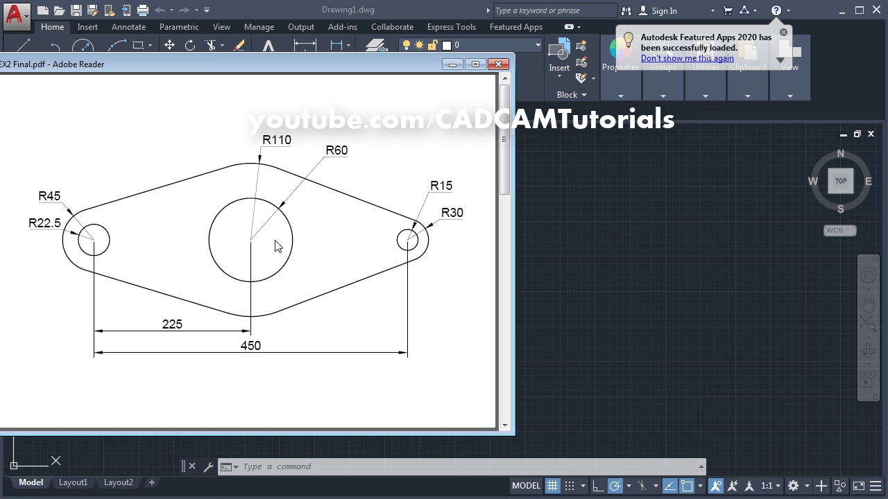
Draw a horizontal 450-unit line and zoom and pan to centre it in view.
left_click(584, 309)
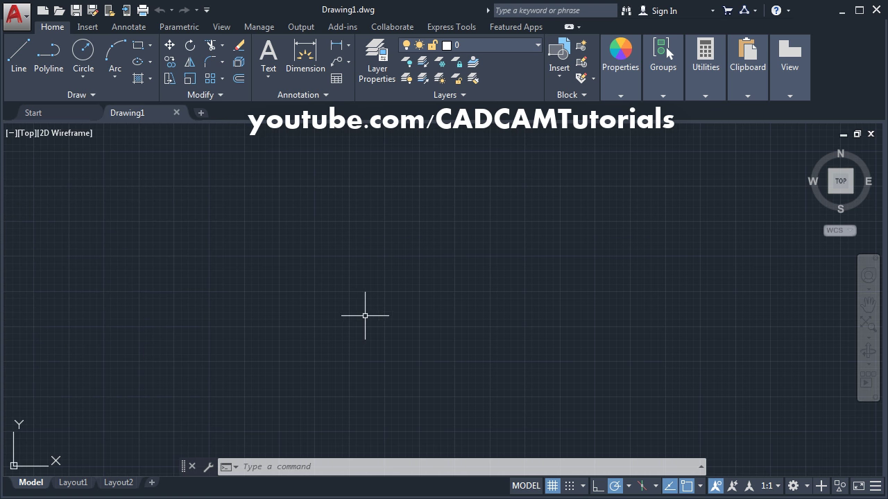
left_click(19, 69)
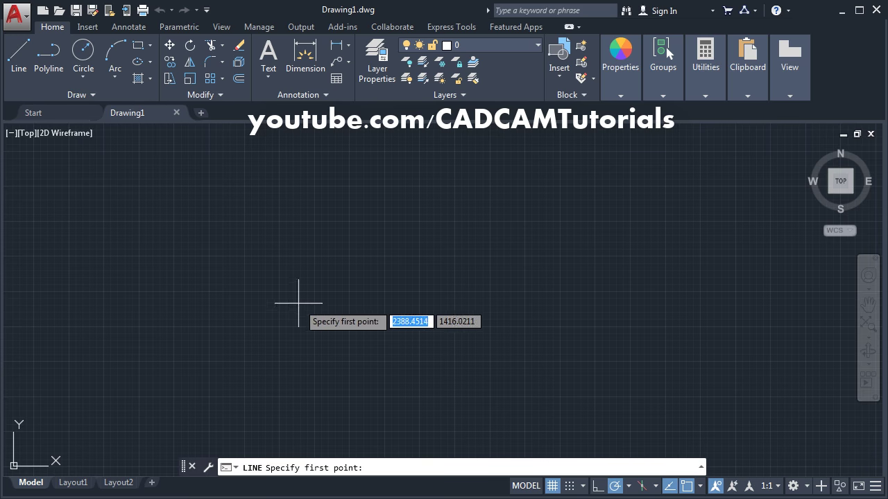
left_click(227, 294)
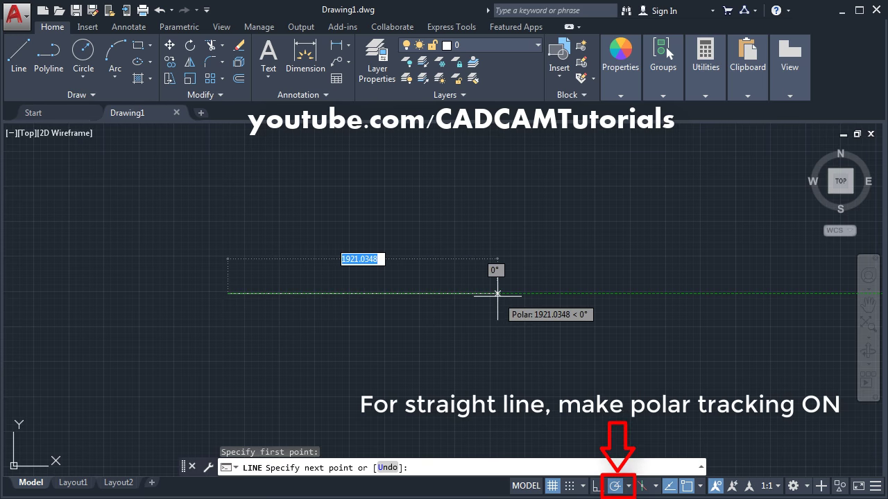
type("450")
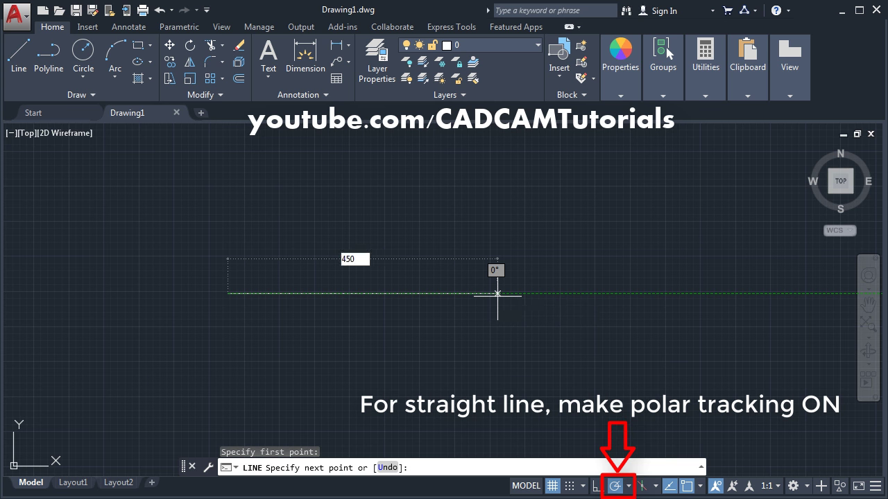
key("Return")
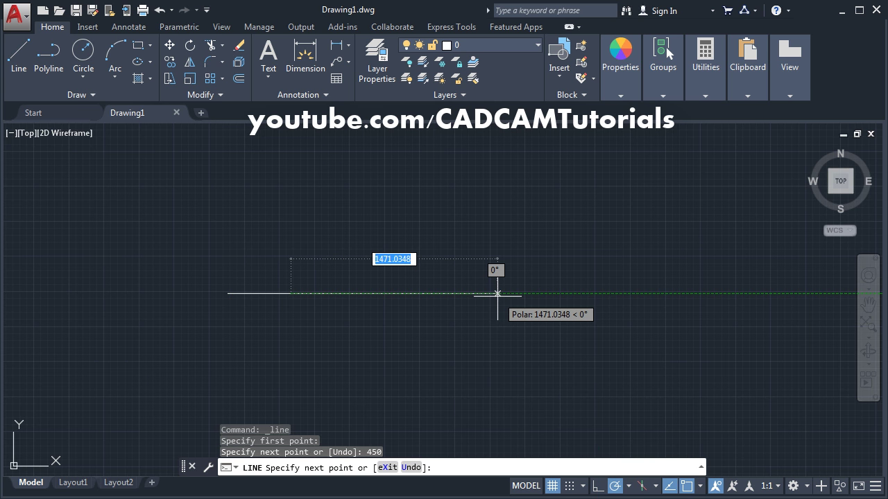
key("Return")
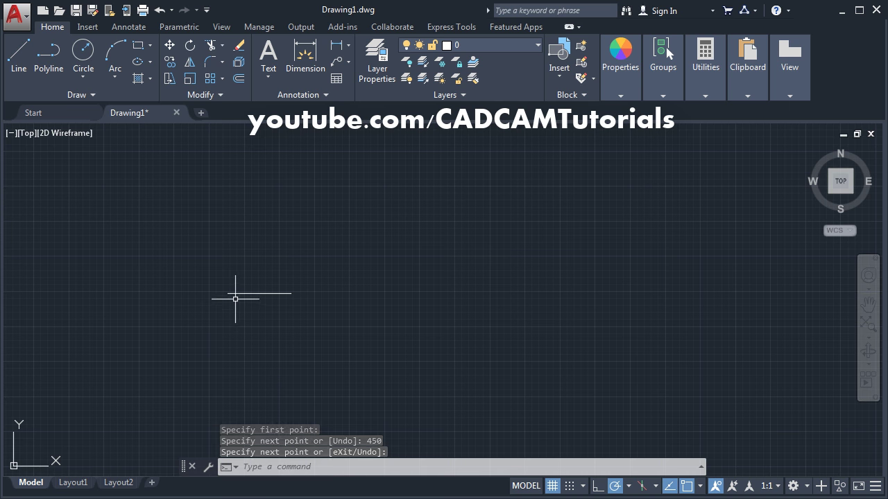
scroll(236, 297, "up", 6)
middle_click_drag(263, 285, 360, 247)
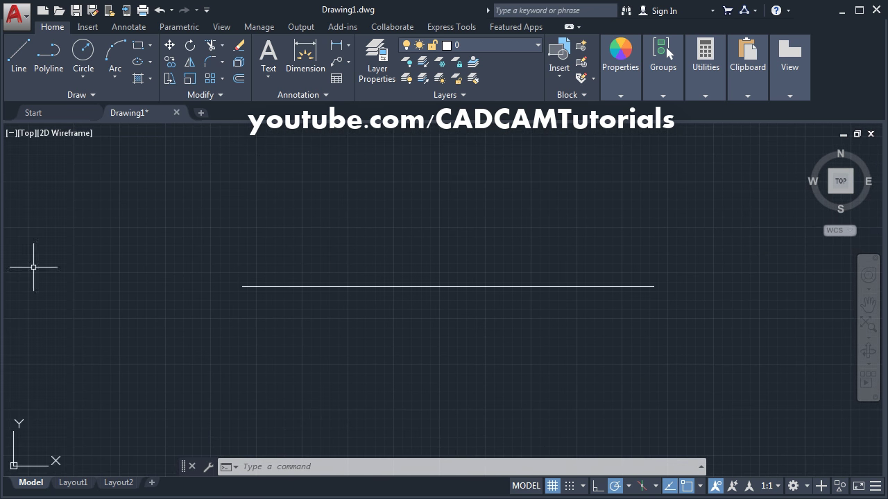
key("alt+Tab")
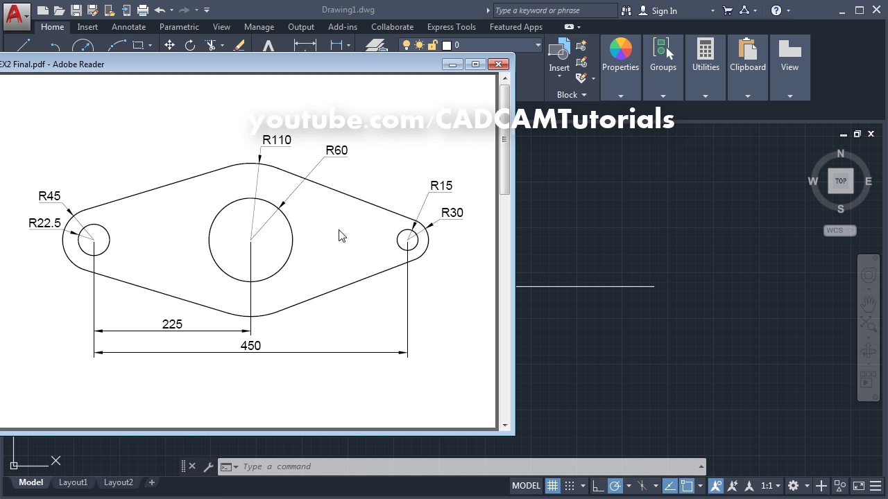
Draw a radius-22.5 circle centred on the line's left endpoint.
left_click(599, 239)
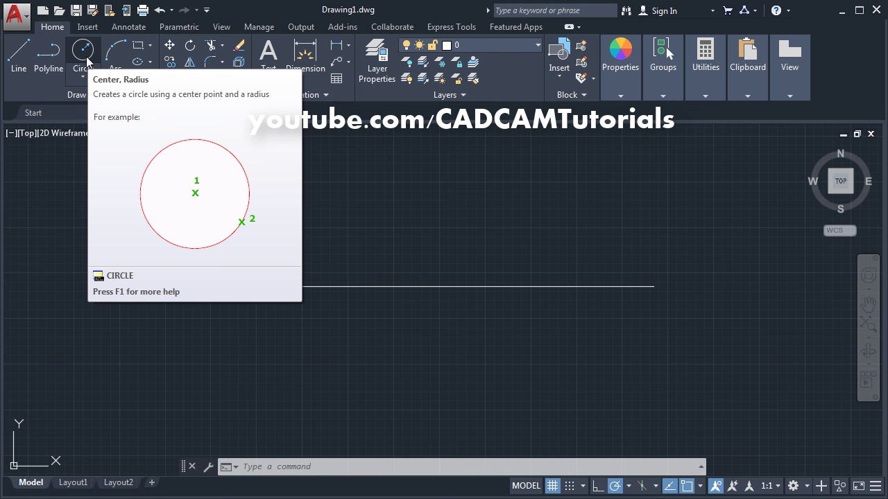
left_click(86, 61)
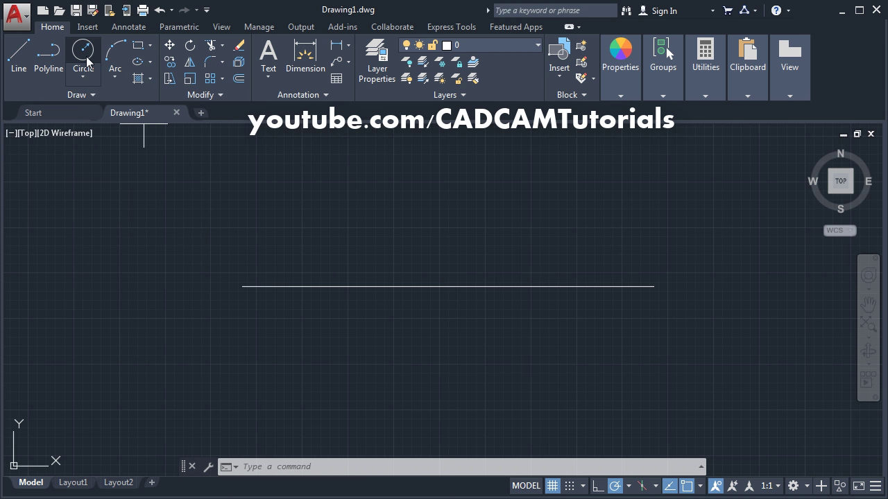
left_click(241, 282)
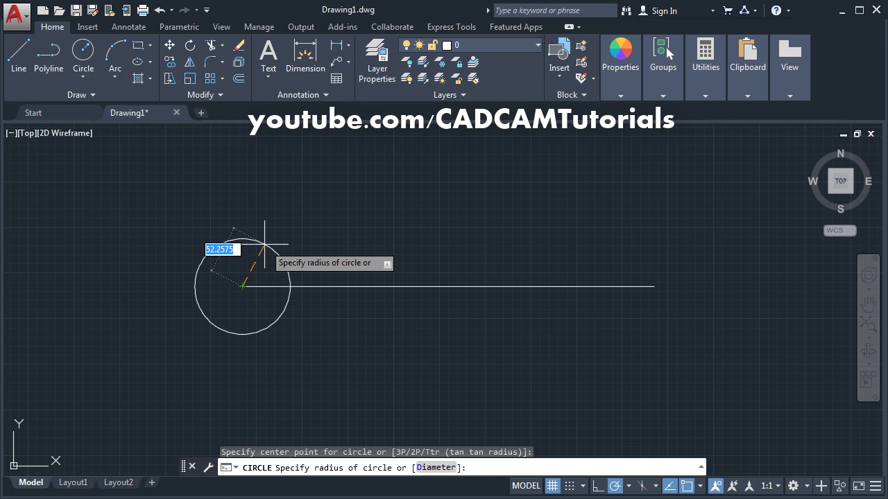
type("22.5")
key("Return")
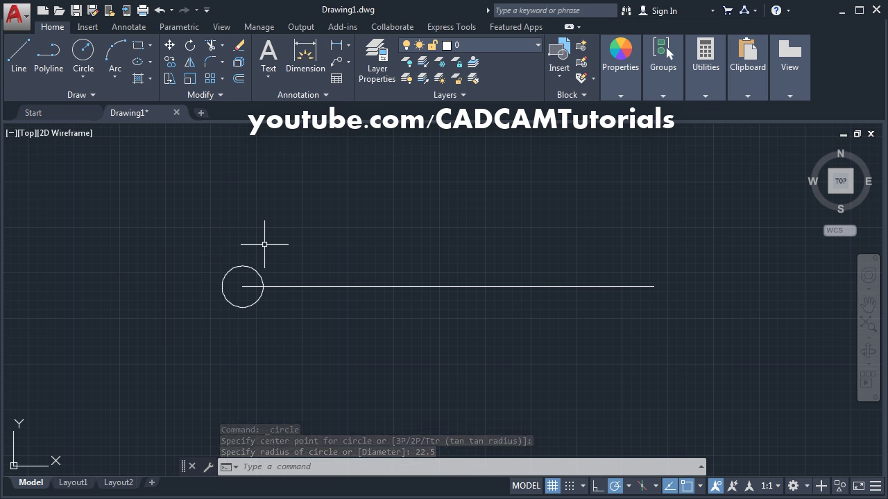
Add a concentric radius-45 circle at the same endpoint, checking the reference PDF afterwards.
key("Return")
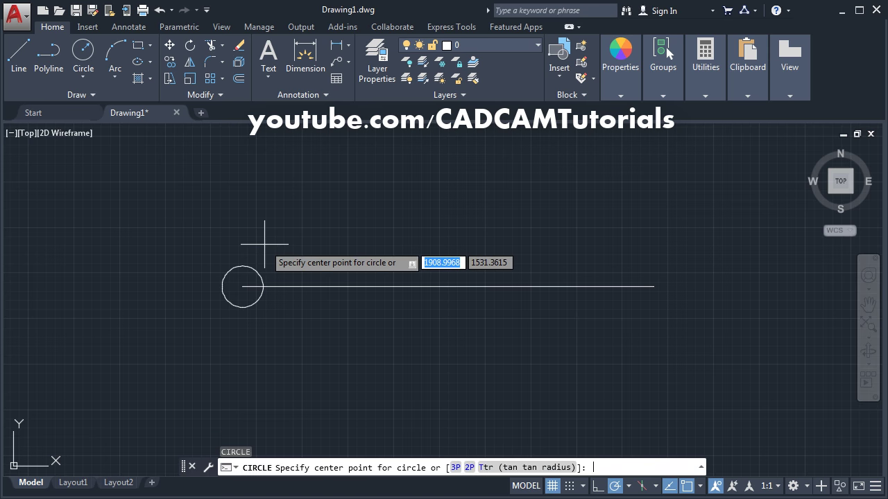
left_click(242, 286)
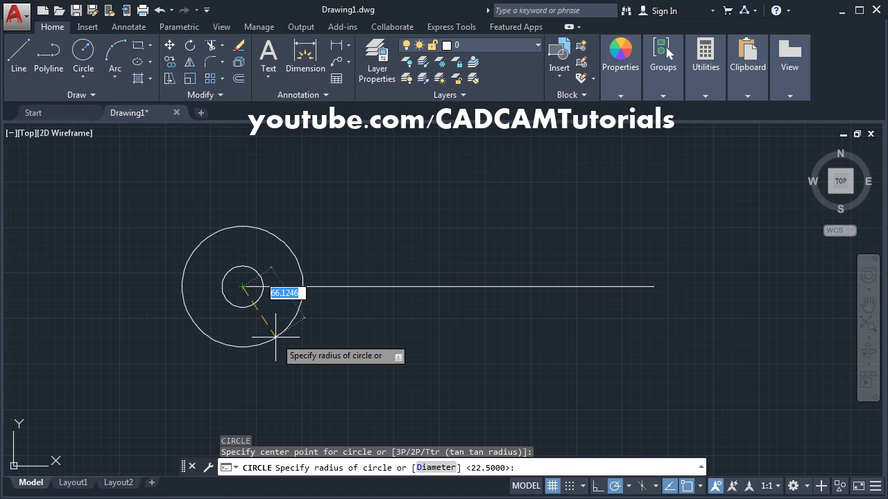
type("45")
key("Return")
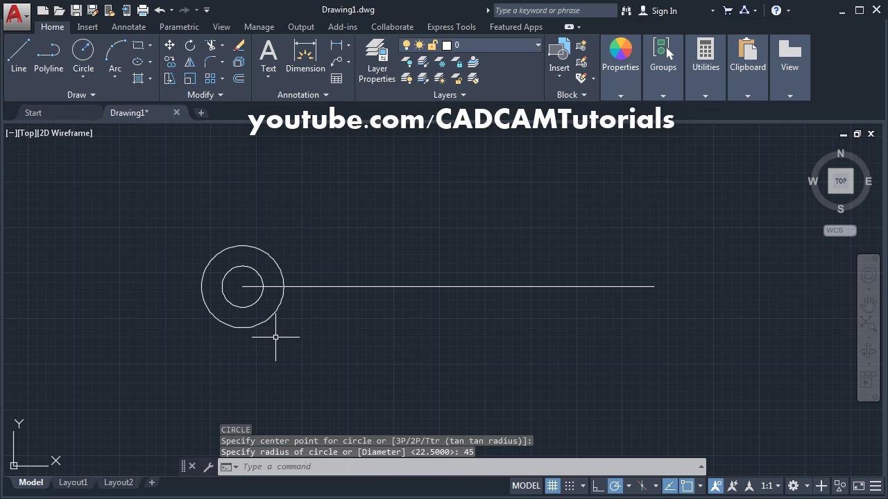
key("alt+Tab")
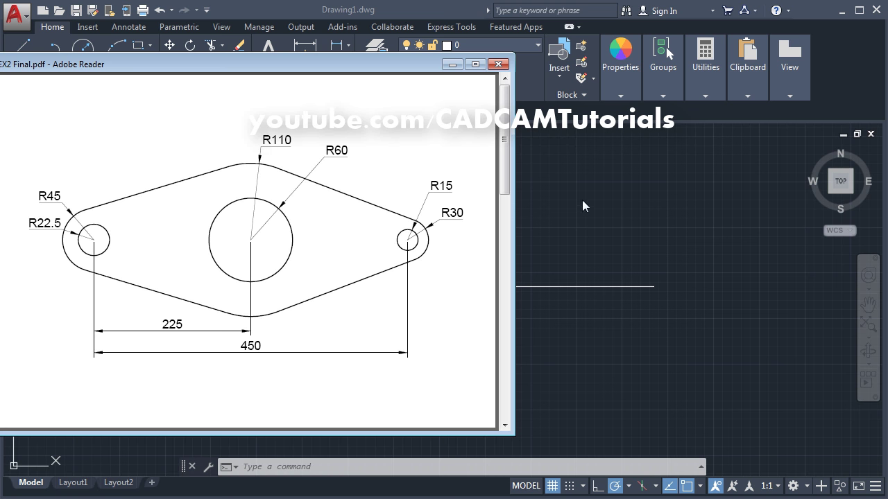
key("alt+Tab")
type("c")
key("Return")
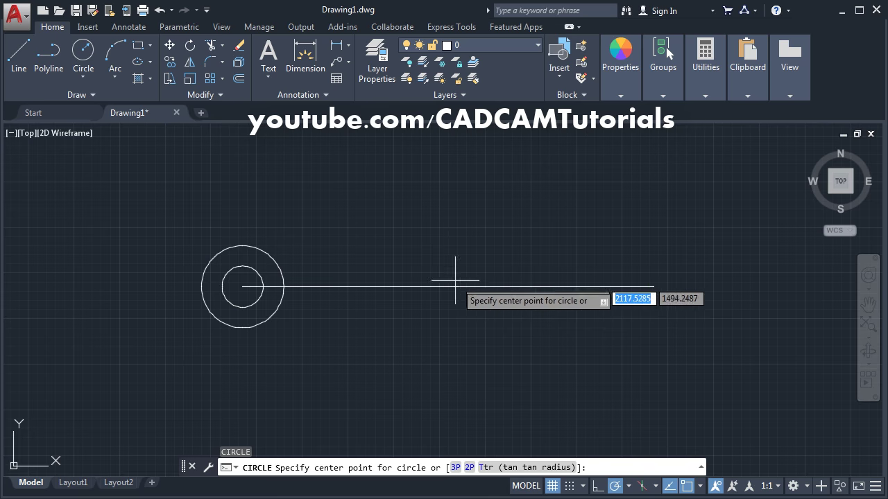
Turn on midpoint snap and draw a radius-110 circle at the line's midpoint.
left_click(700, 487)
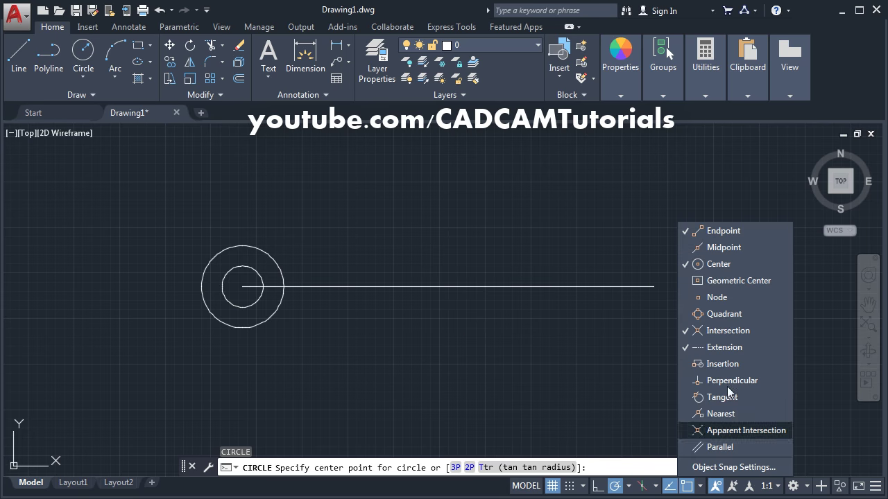
left_click(710, 248)
left_click(456, 355)
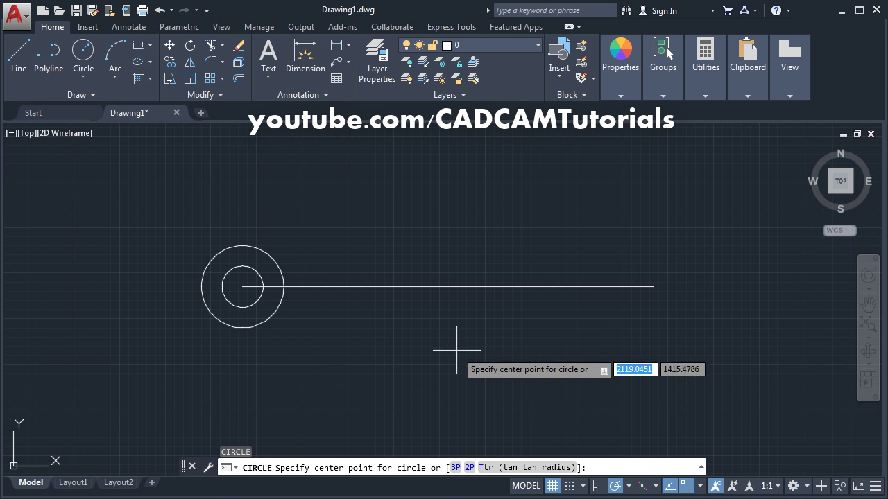
left_click(448, 286)
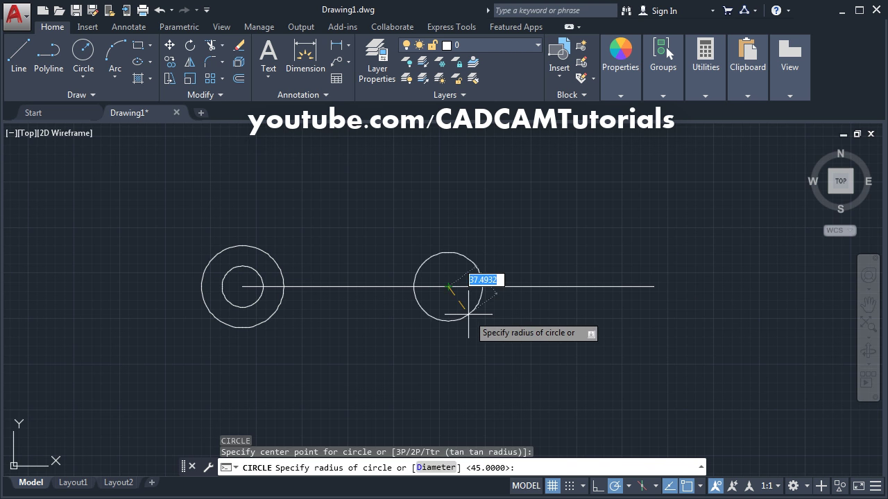
type("110")
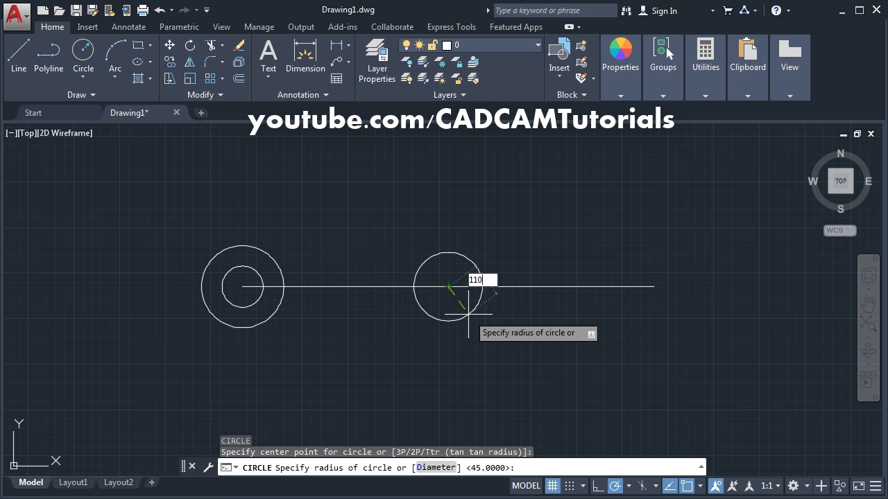
key("Return")
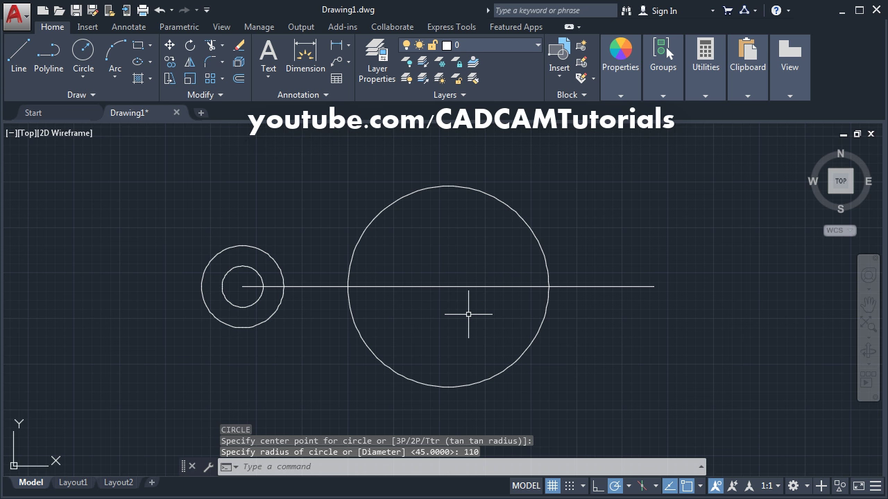
Add a concentric radius-60 circle, then bring up the reference PDF.
key("Return")
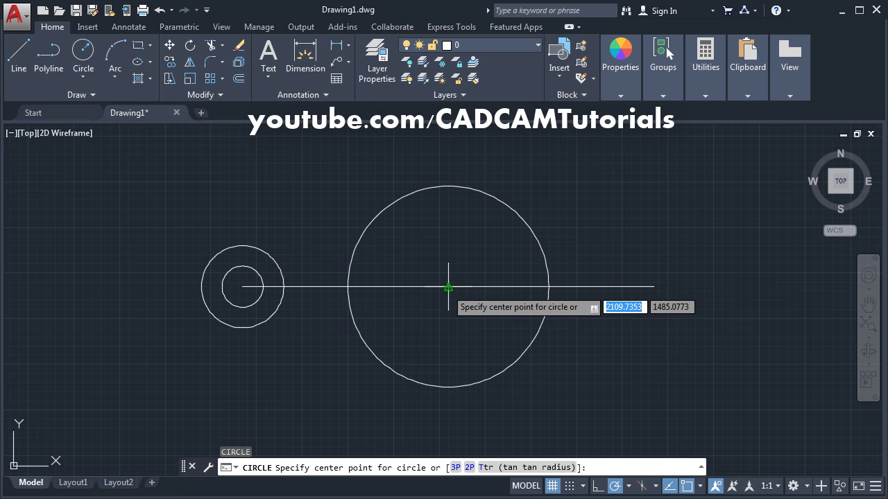
left_click(450, 288)
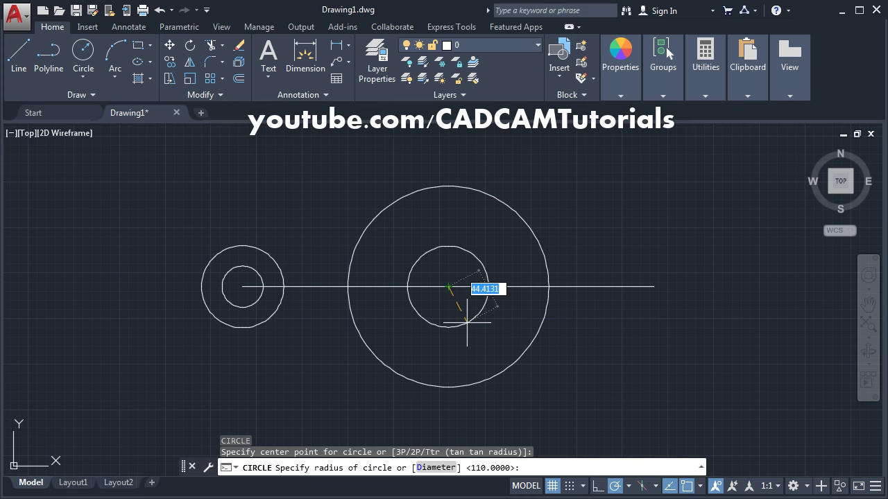
type("60")
key("Return")
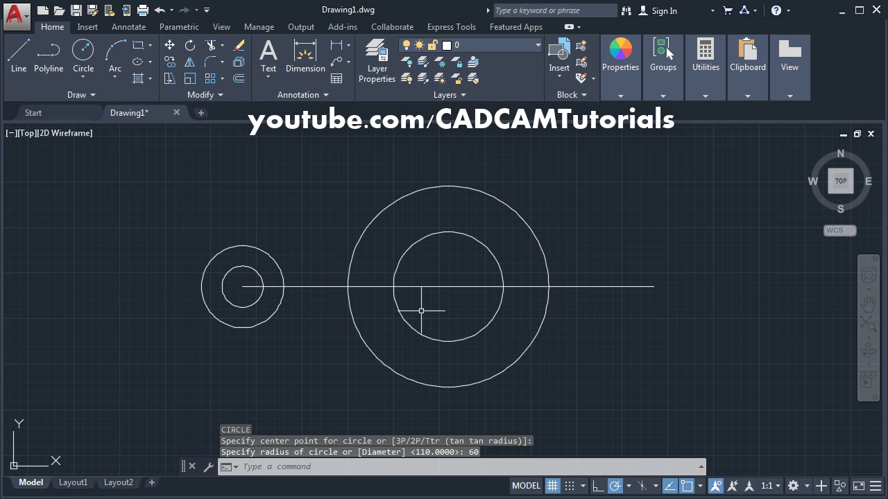
key("alt+Tab")
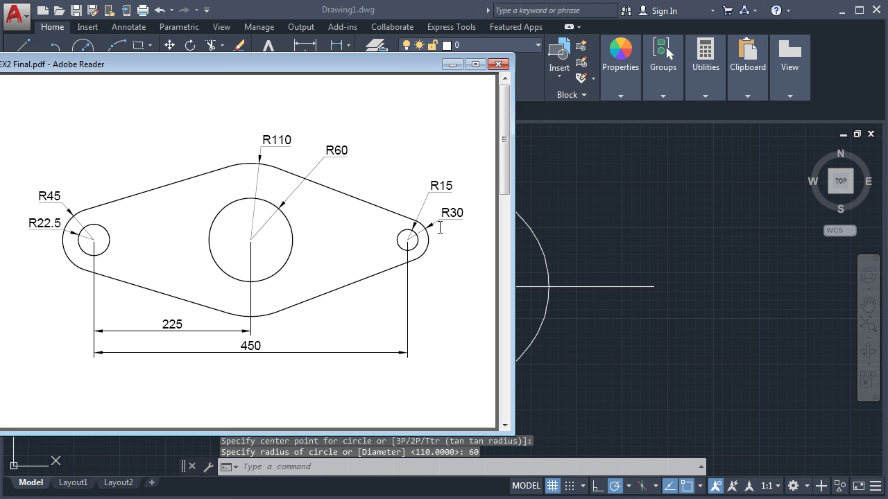
Draw concentric radius-15 and radius-30 circles on the line's right endpoint.
left_click(665, 240)
key("Return")
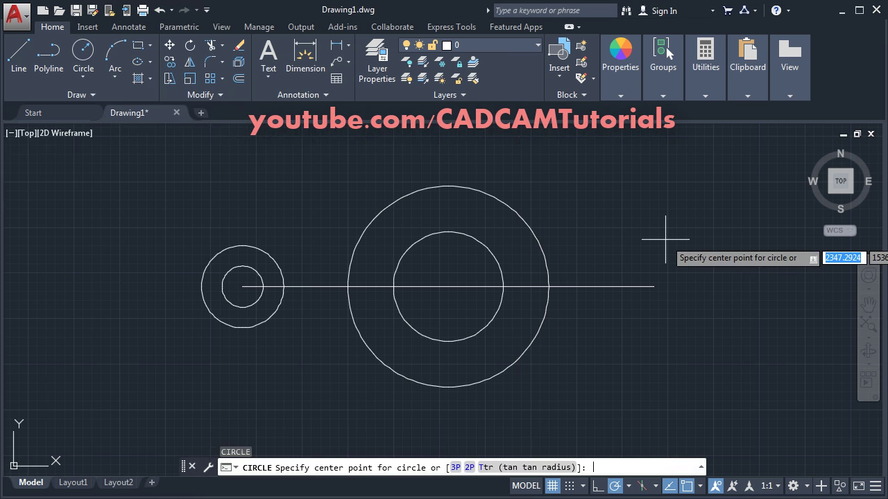
left_click(654, 286)
type("15")
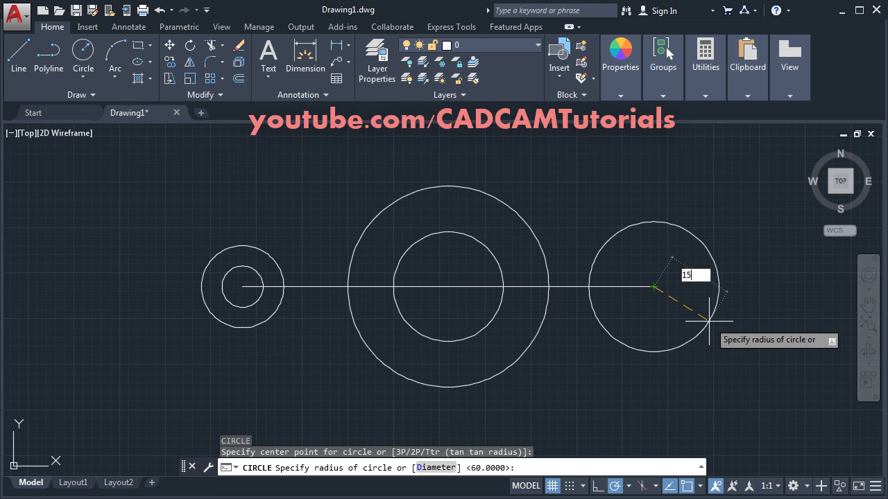
key("Return")
key("Return")
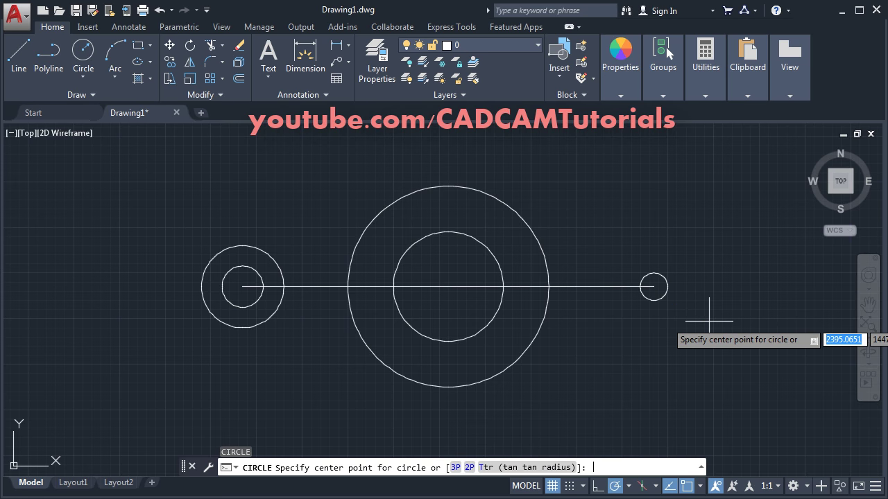
left_click(653, 286)
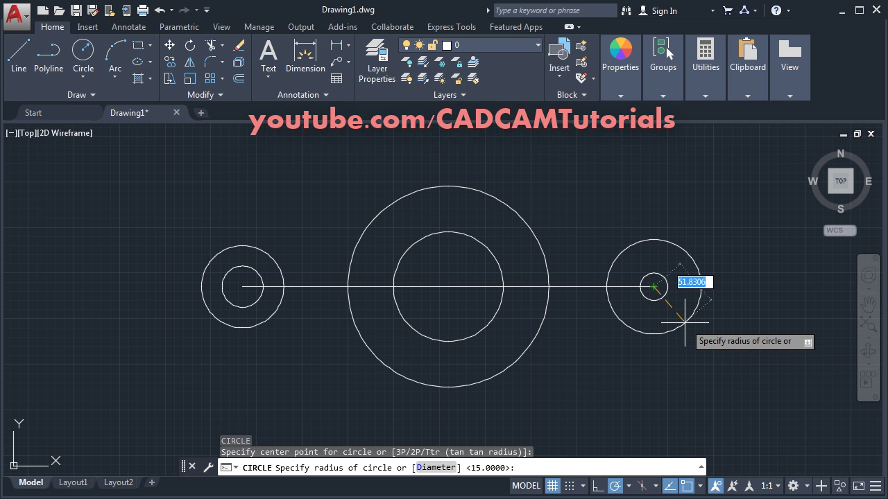
type("30")
key("Return")
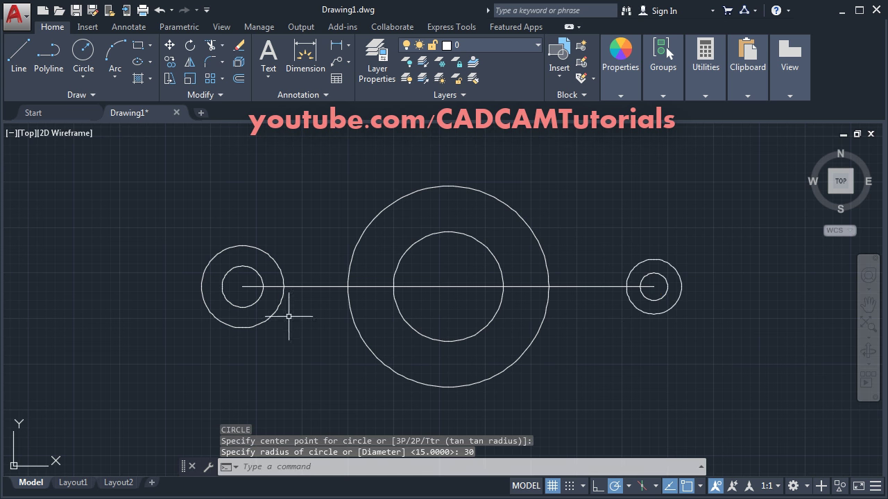
Draw a line tangent to the left R45 circle and the top of the R110 circle.
left_click(20, 64)
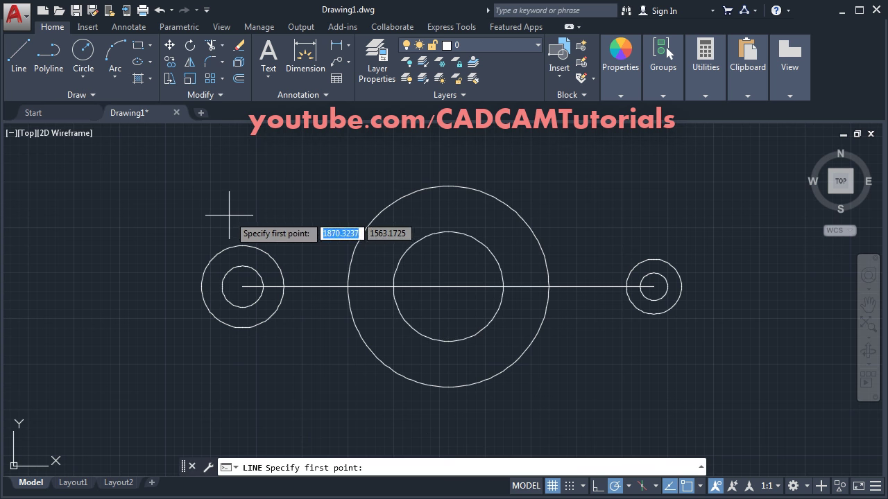
right_click(233, 174, "shift")
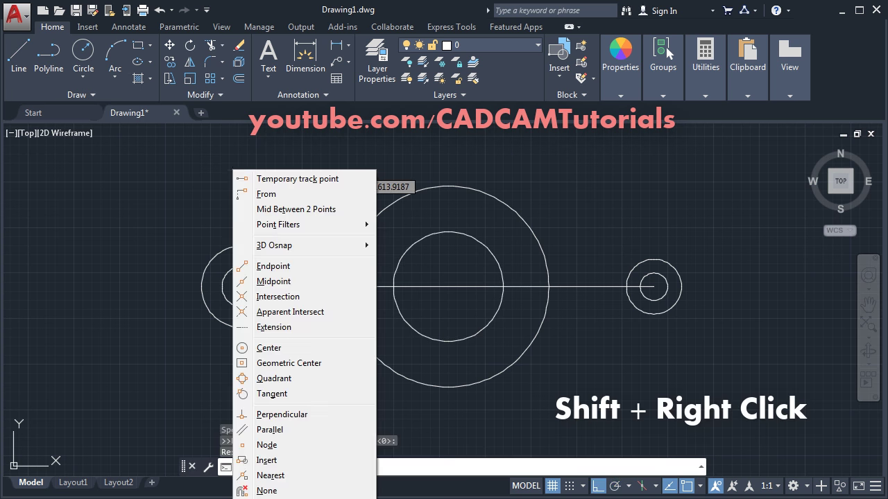
left_click(267, 394)
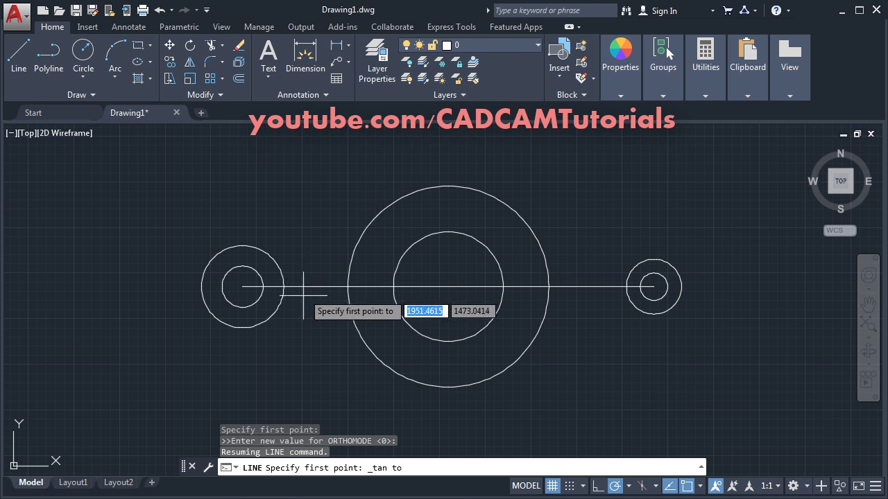
left_click(223, 248)
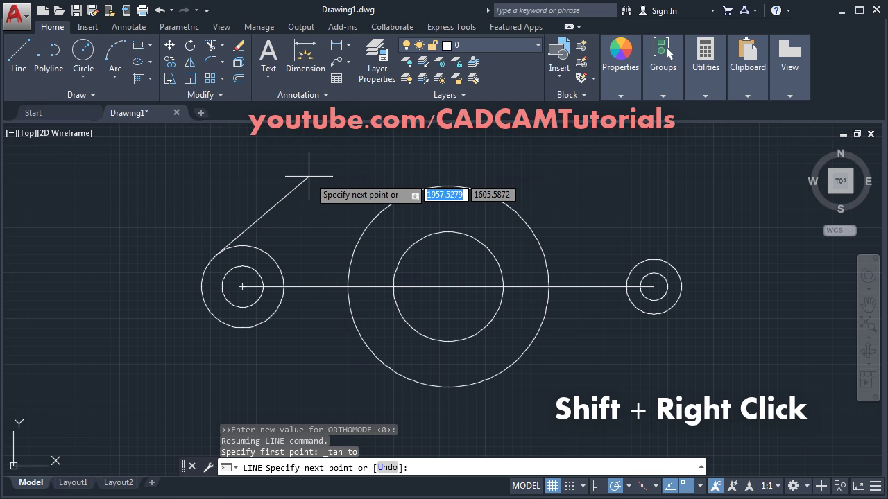
right_click(308, 177, "shift")
left_click(346, 400)
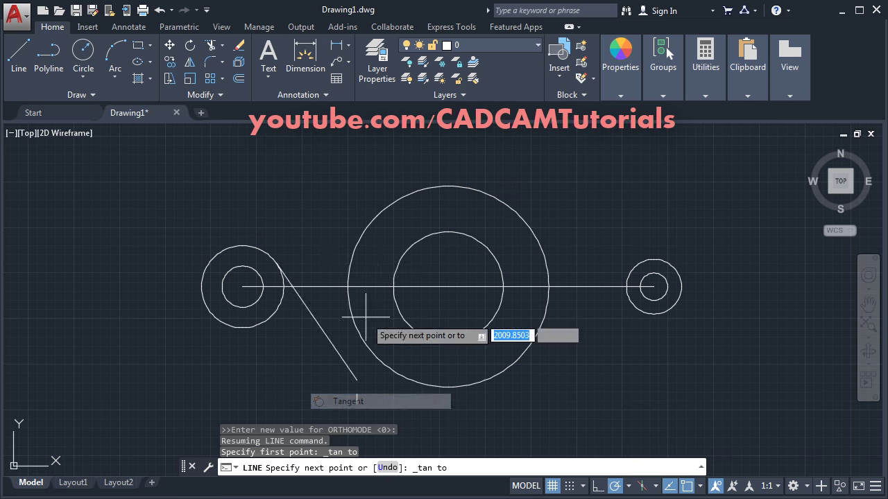
left_click(402, 197)
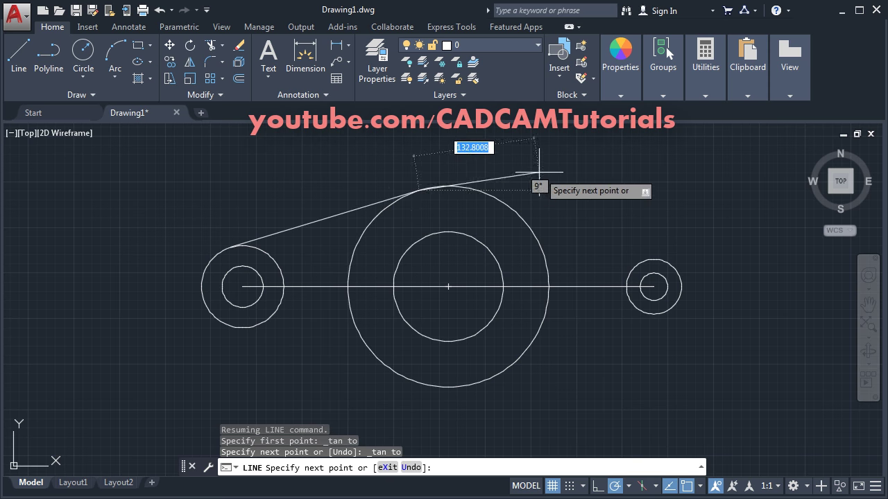
key("Return")
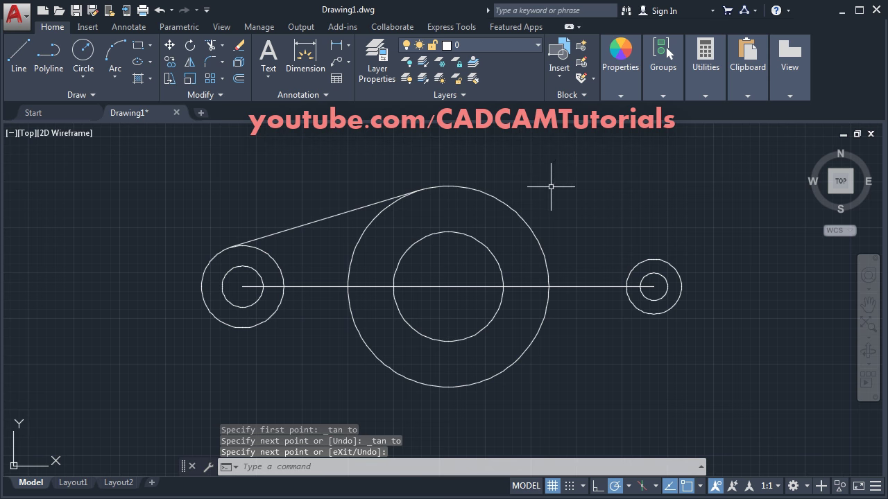
key("Return")
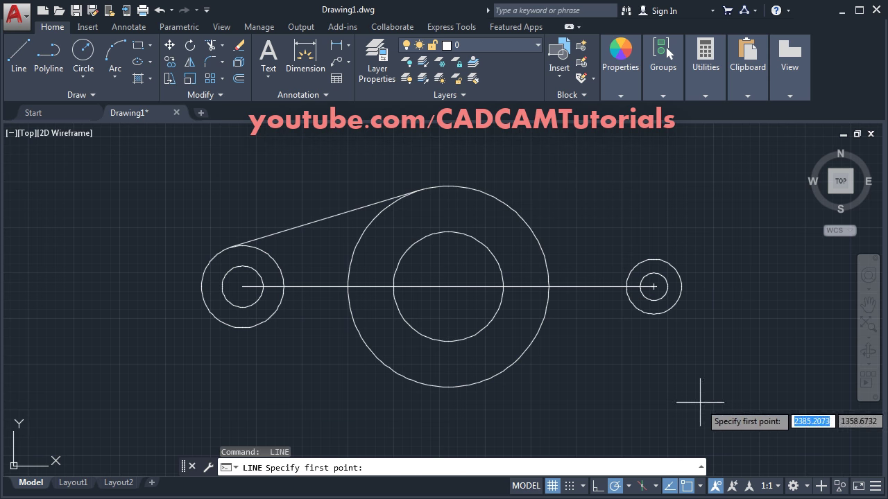
Enable running Tangent snap, disable Center, and draw the upper tangent to the right circle.
left_click(701, 487)
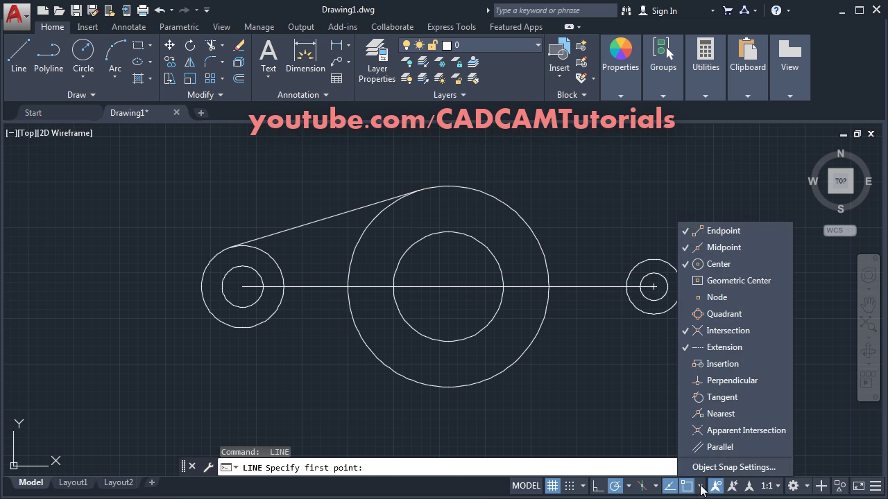
left_click(709, 398)
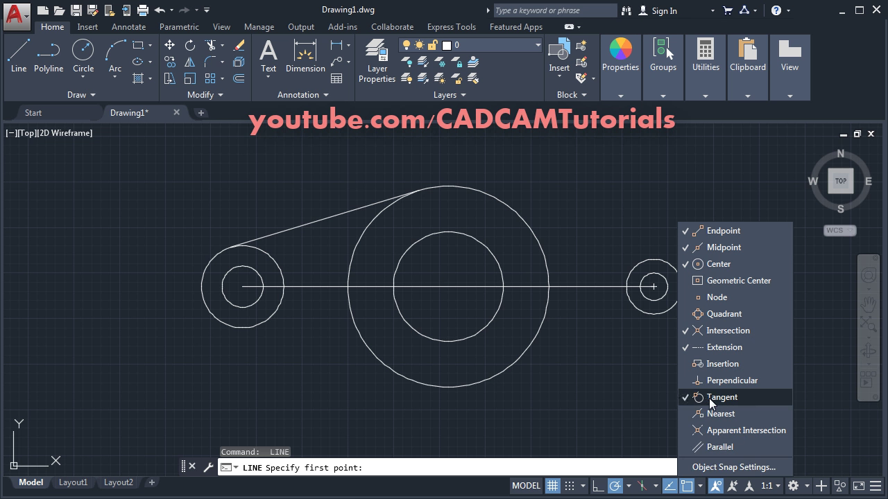
left_click(722, 266)
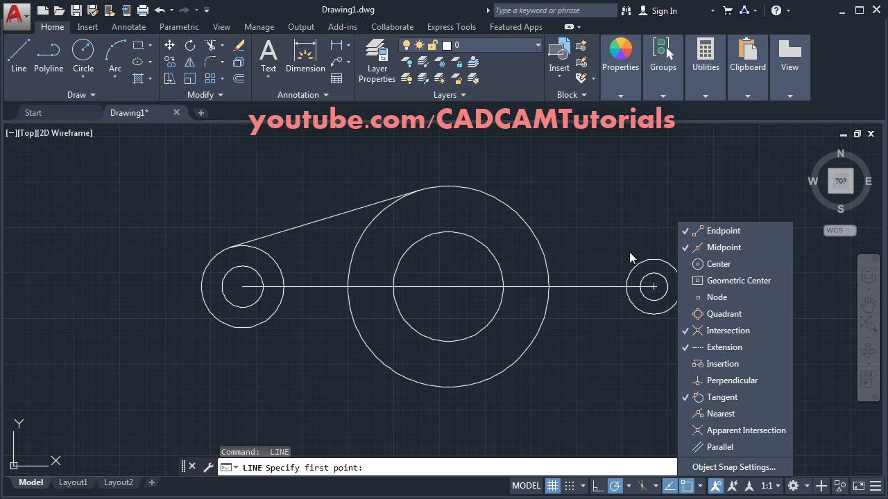
left_click(577, 213)
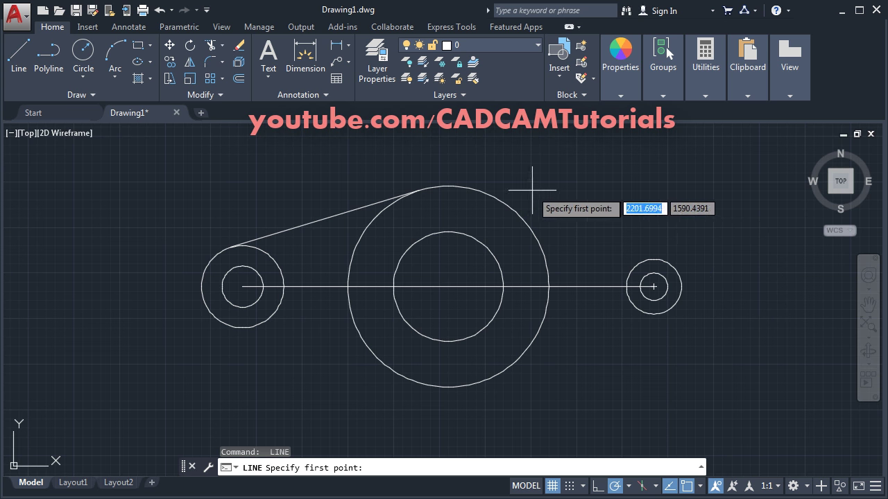
left_click(511, 202)
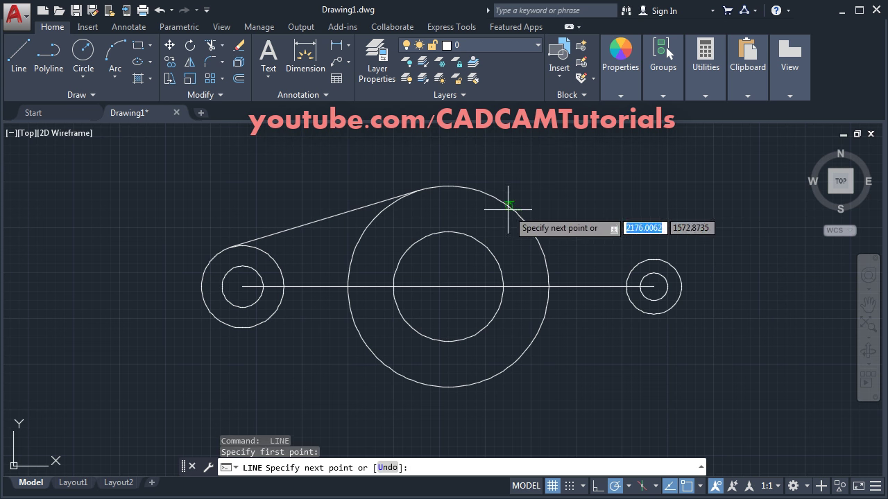
left_click(648, 258)
key("Return")
key("Return")
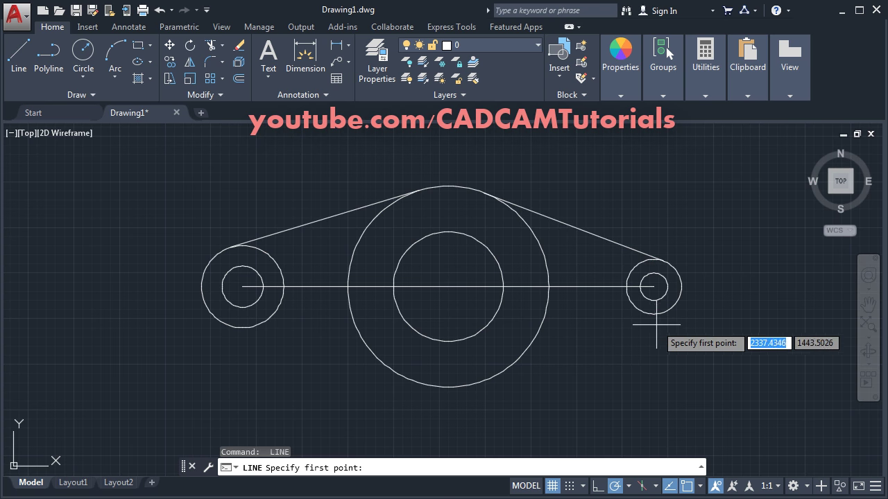
Draw the two lower tangent lines linking the big circle to the right and left circles.
left_click(657, 314)
left_click(483, 381)
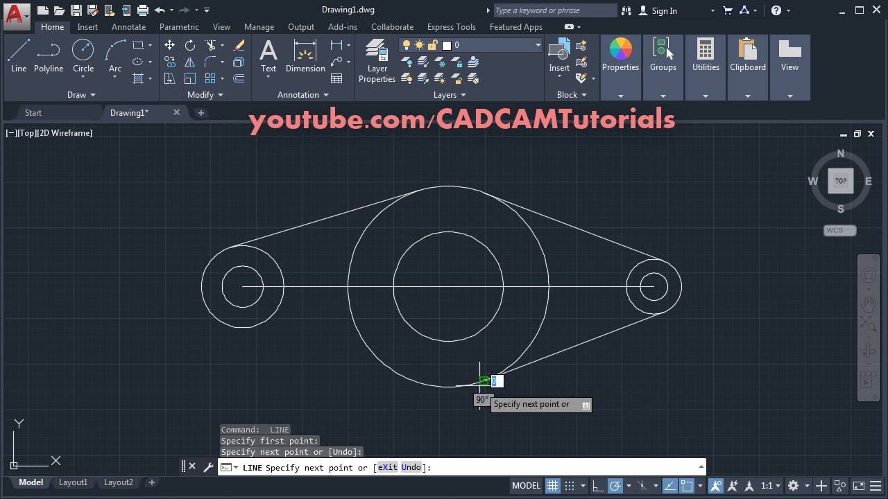
key("Return")
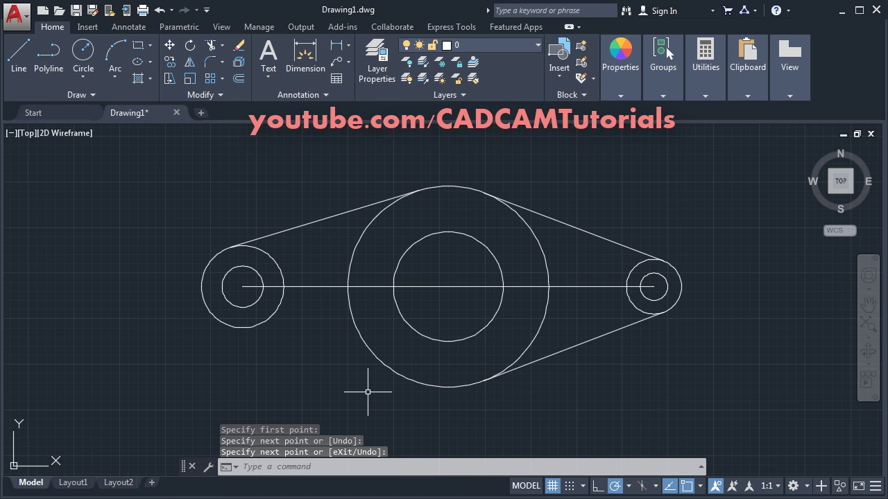
key("Return")
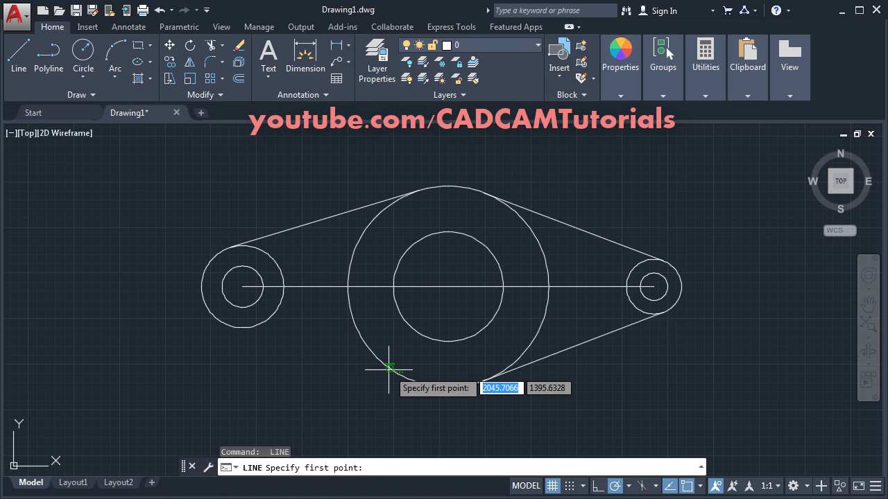
left_click(388, 370)
left_click(244, 324)
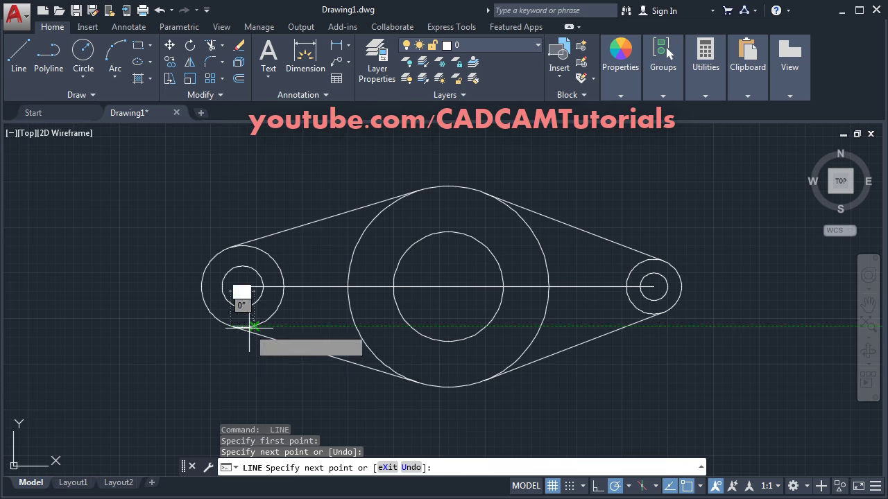
key("Return")
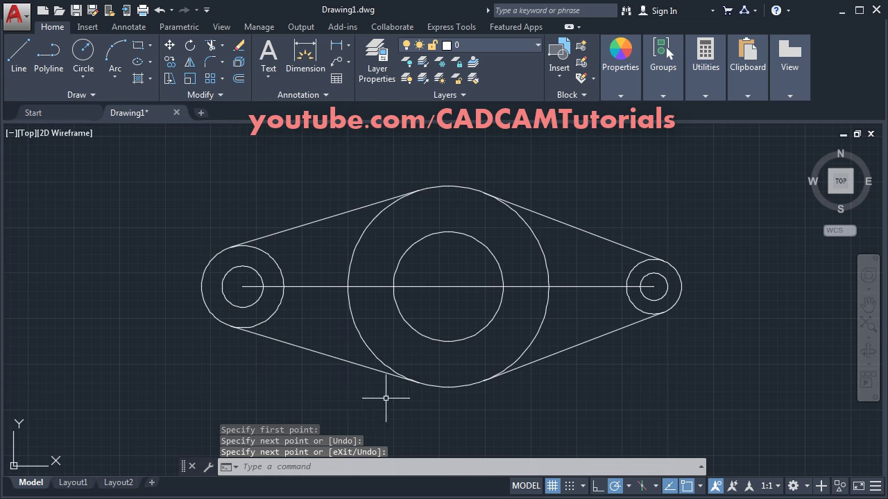
key("alt+Tab")
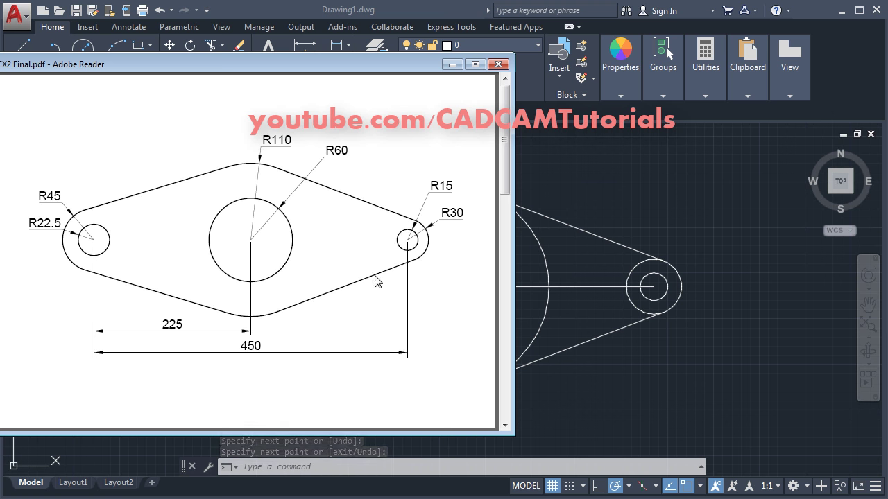
Erase the horizontal centre line with the E command.
left_click(655, 207)
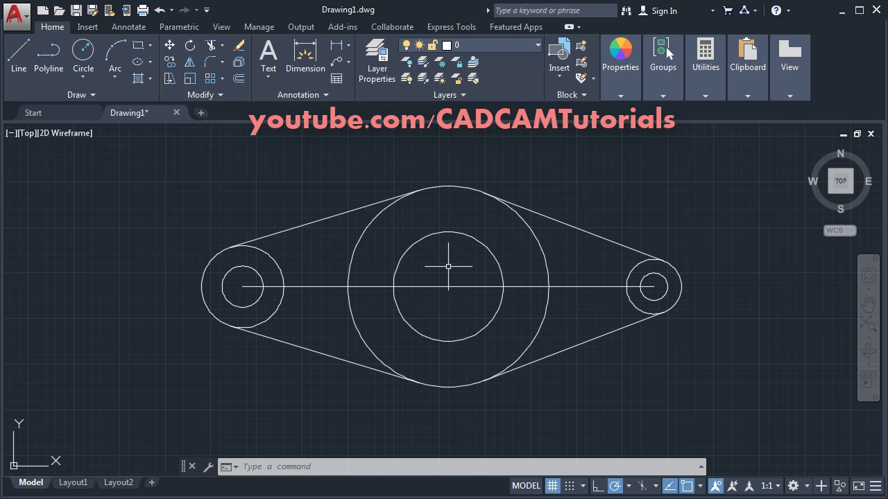
type("e")
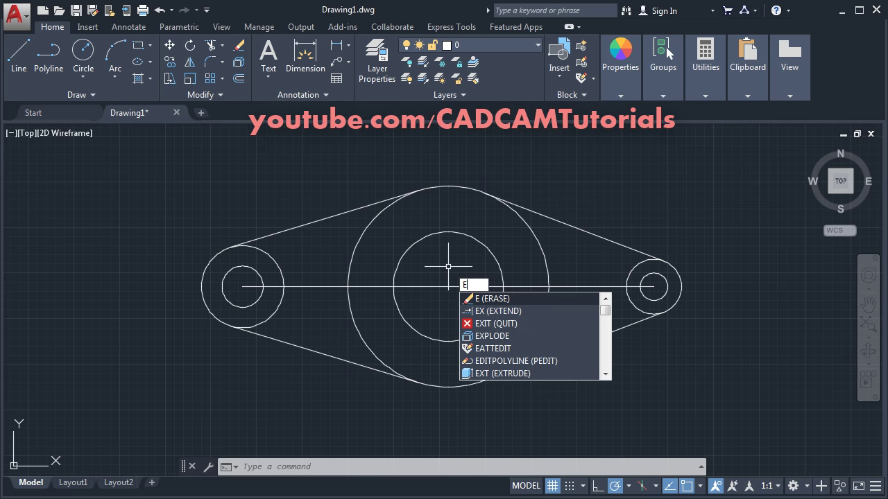
key("Return")
left_click(451, 286)
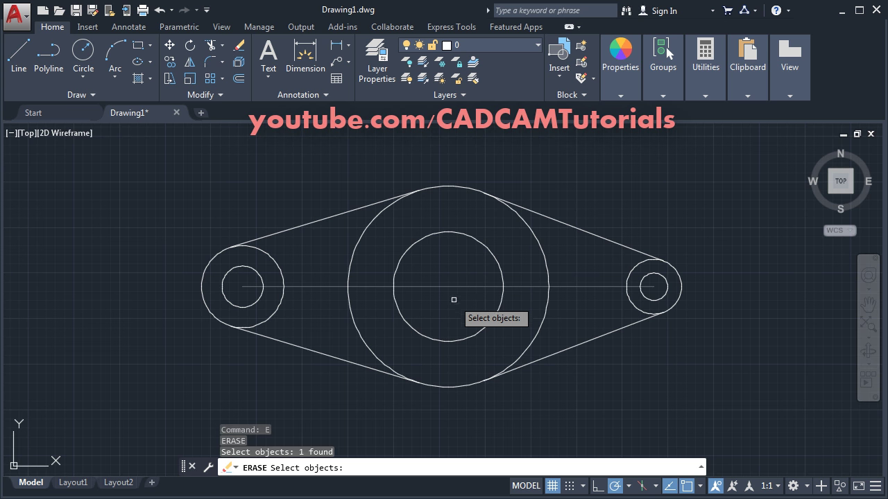
key("Return")
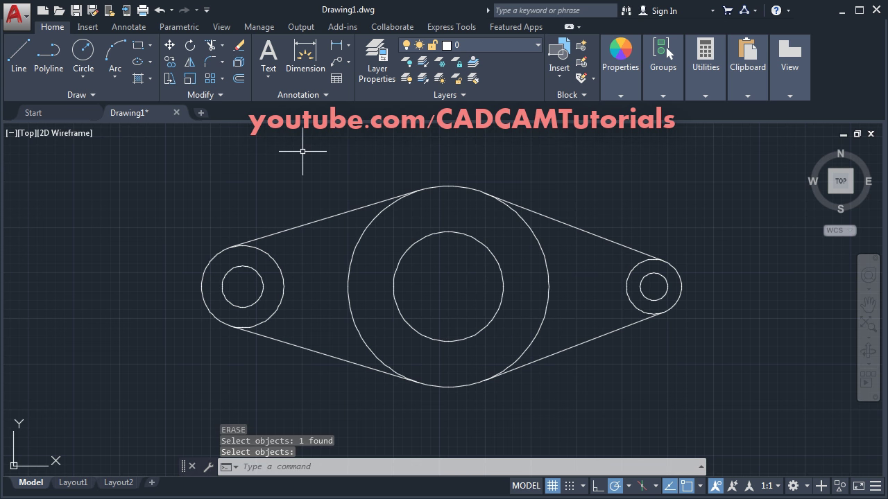
Trim the inner arcs of the end circles and both sides of the big circle.
left_click(211, 48)
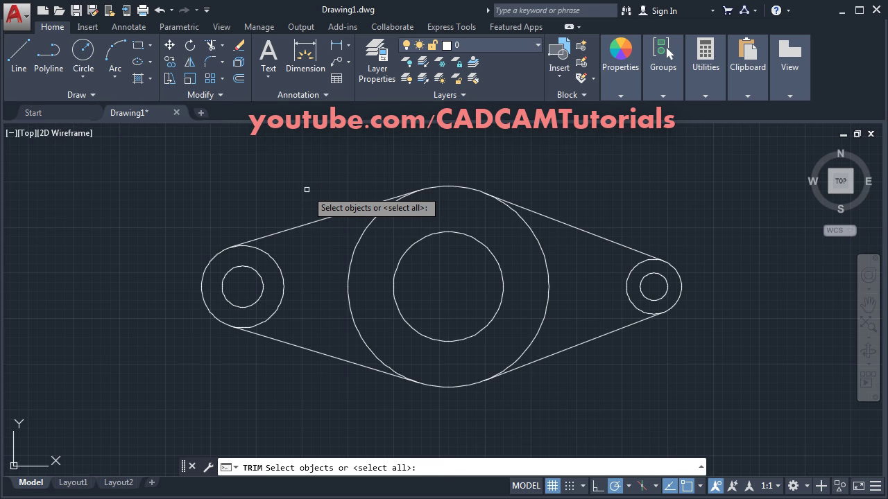
key("Return")
left_click(282, 275)
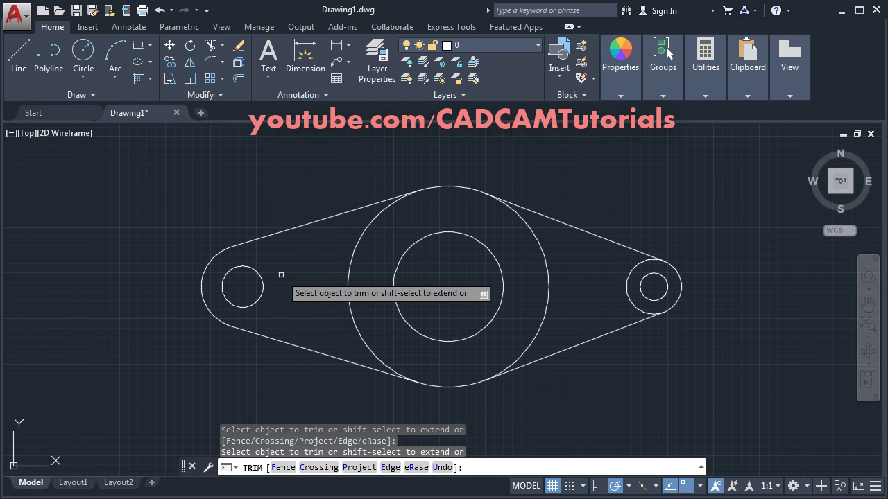
left_click(351, 267)
left_click(544, 255)
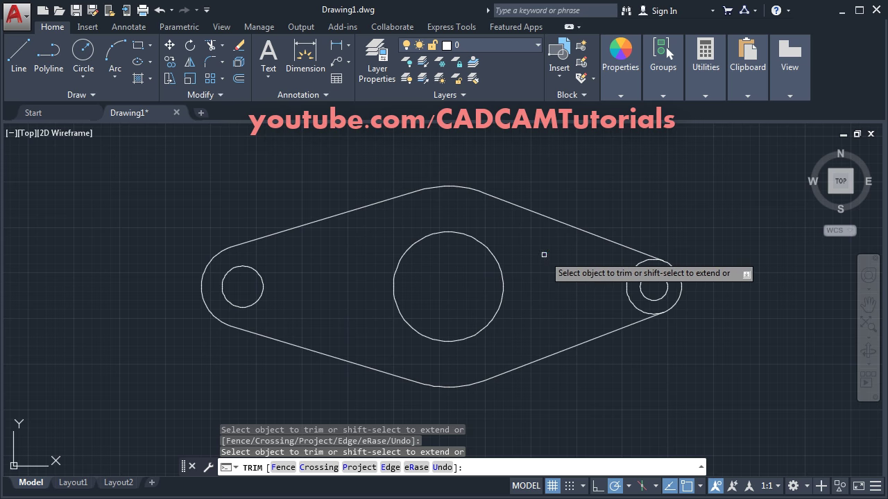
left_click(628, 300)
key("Return")
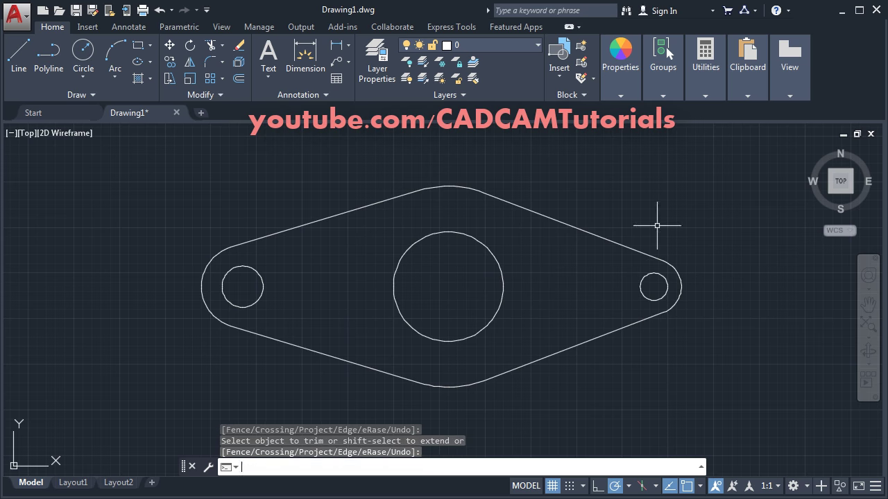
scroll(460, 279, "down", 2)
middle_click_drag(459, 280, 633, 294)
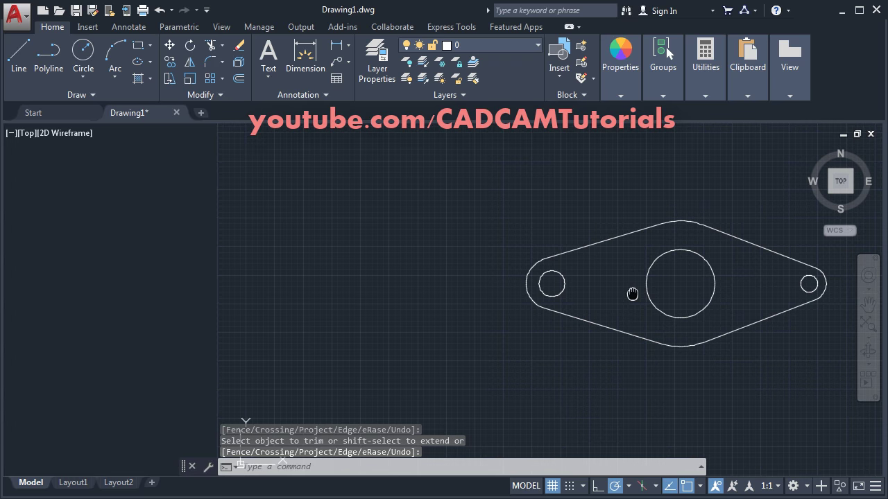
Review the reference PDF and open a new blank Drawing2 tab.
key("alt+Tab")
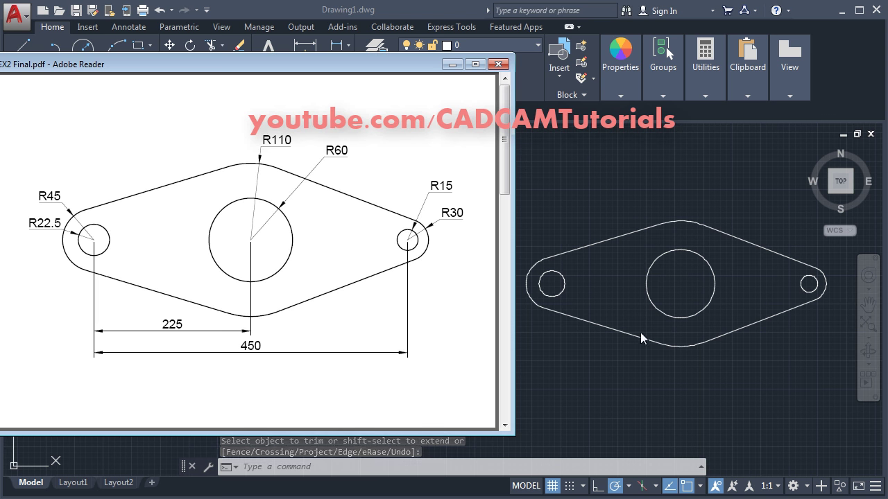
scroll(334, 350, "down", 2)
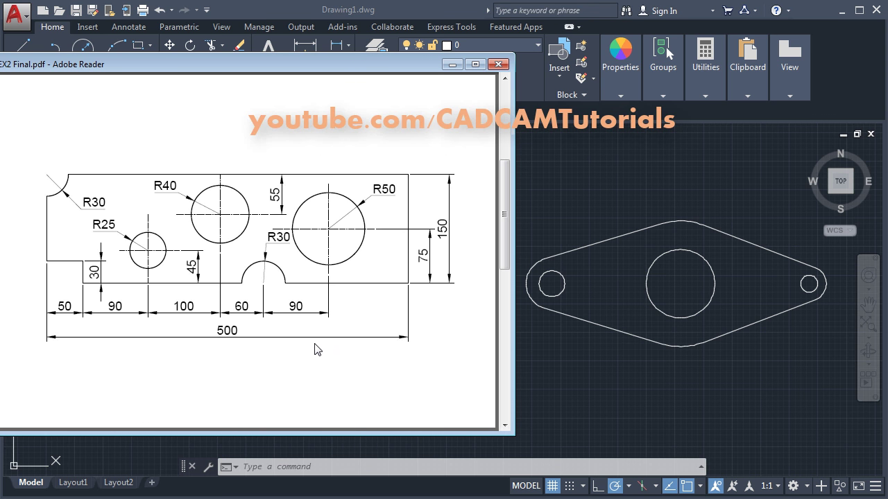
key("alt+Tab")
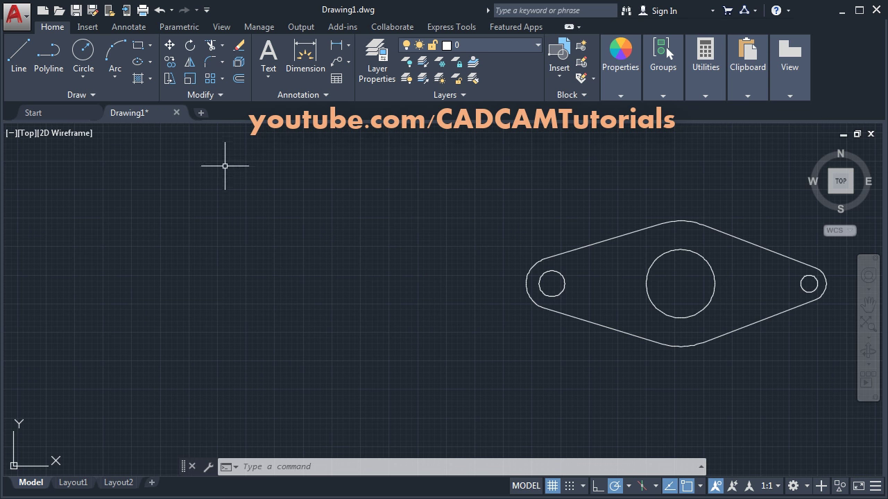
left_click(201, 114)
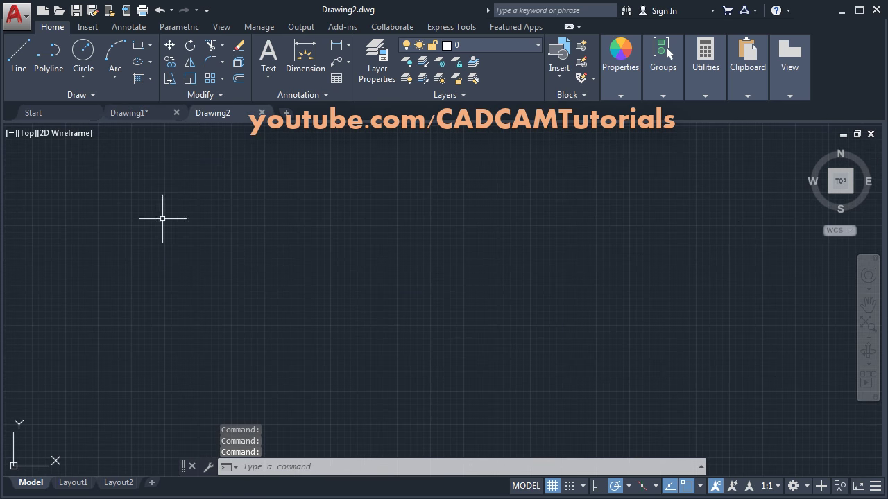
key("alt+Tab")
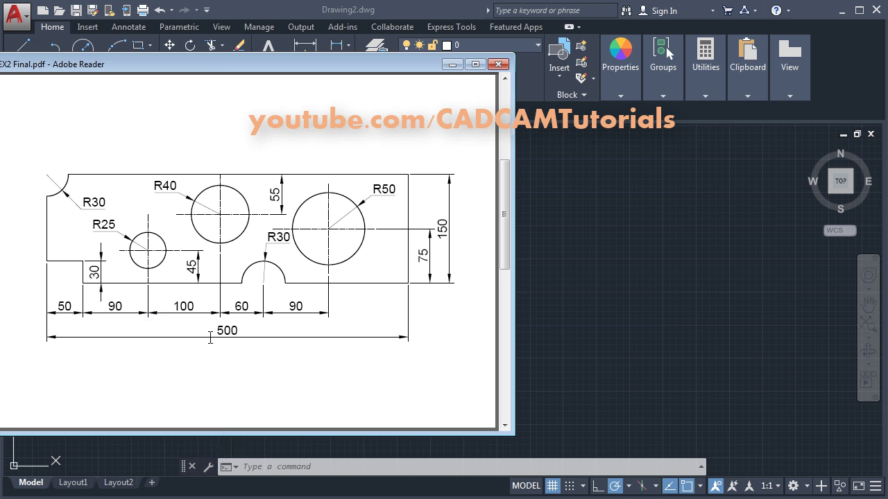
left_click(644, 272)
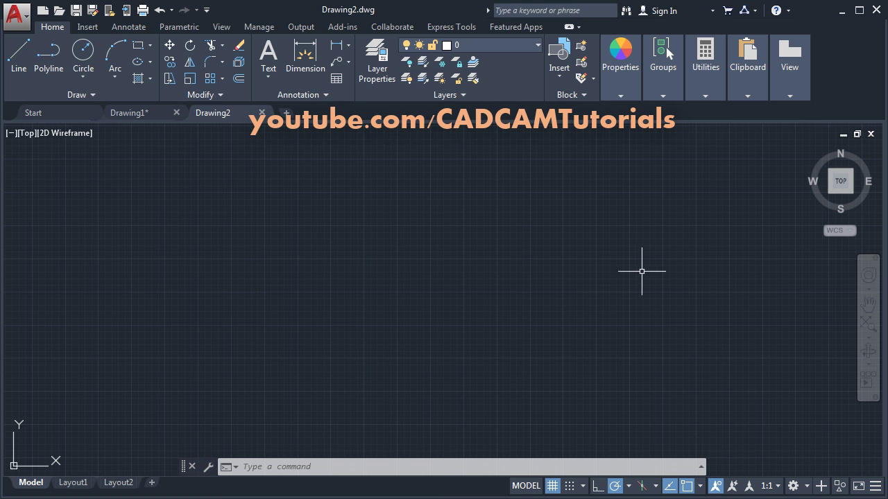
Draw the 500 by 150 rectangular outline with LINE, closing it at the start corner.
left_click(19, 59)
left_click(247, 340)
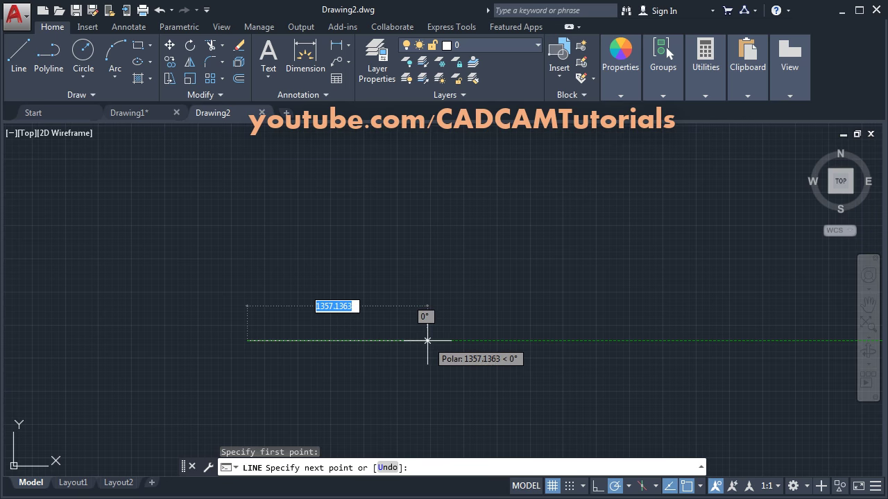
type("500")
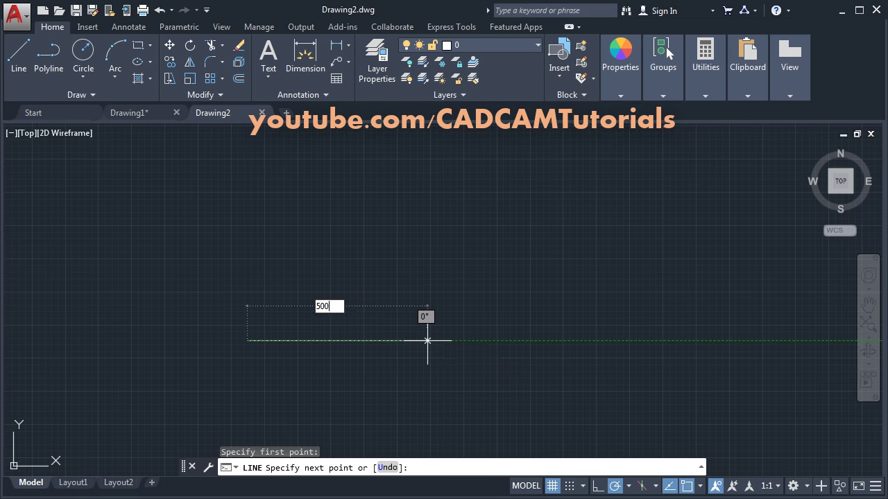
key("Return")
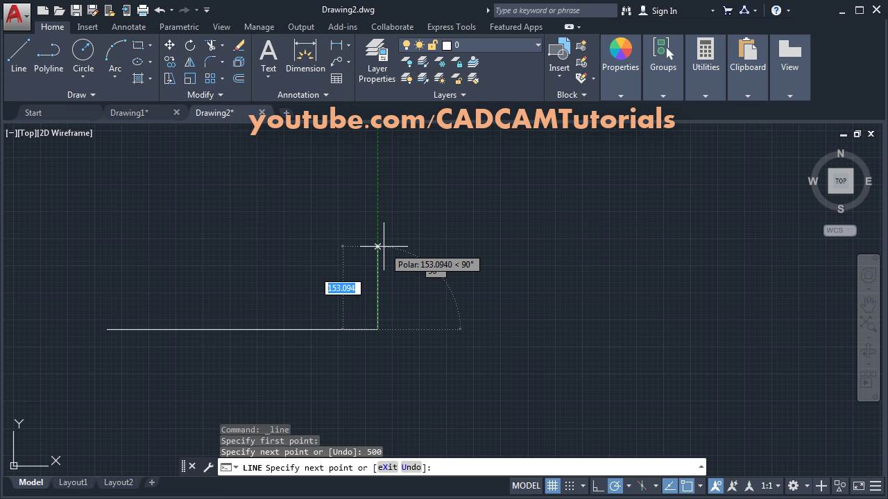
type("150")
key("Return")
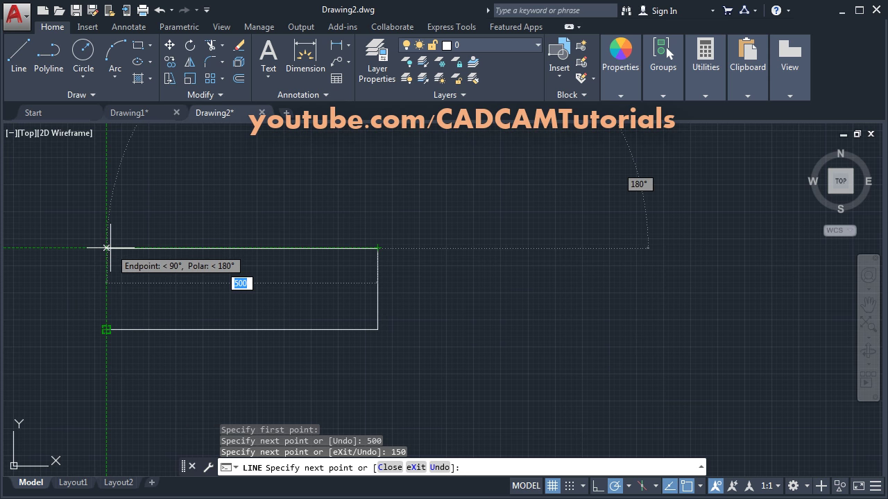
left_click(106, 247)
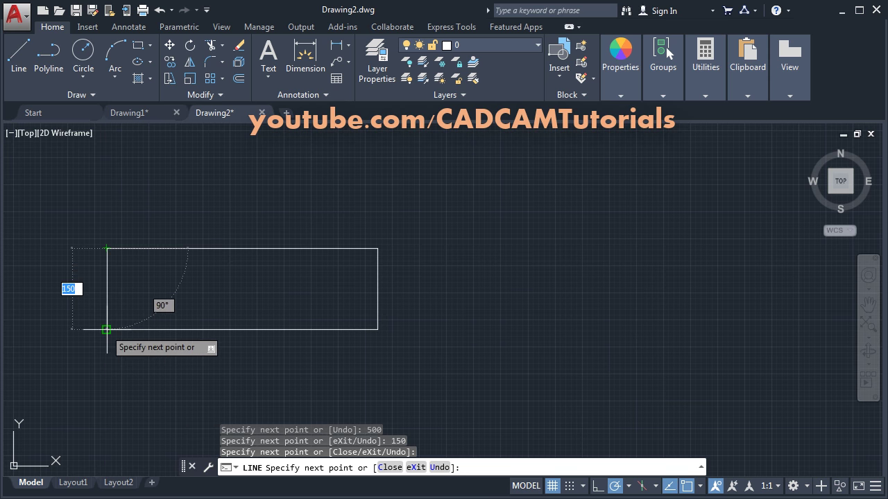
left_click(107, 329)
key("Return")
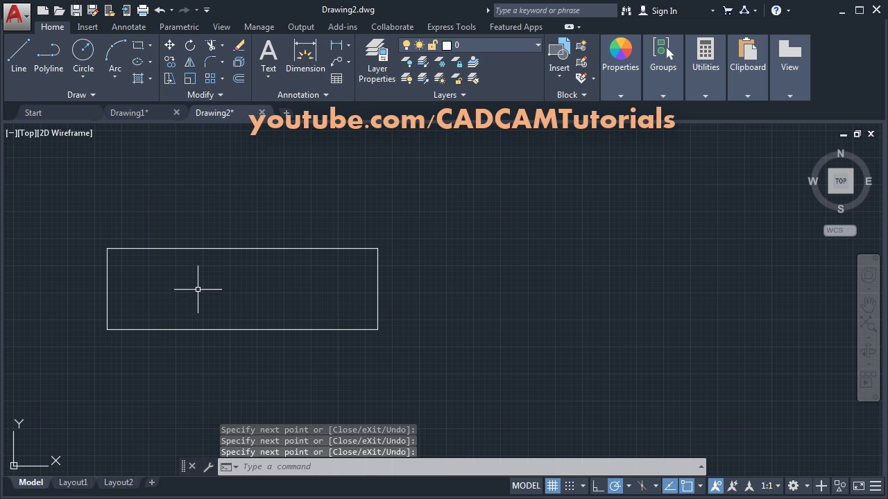
Centre the rectangle in the view and bring the reference PDF forward.
middle_click_drag(209, 289, 414, 307)
scroll(408, 277, "up", 2)
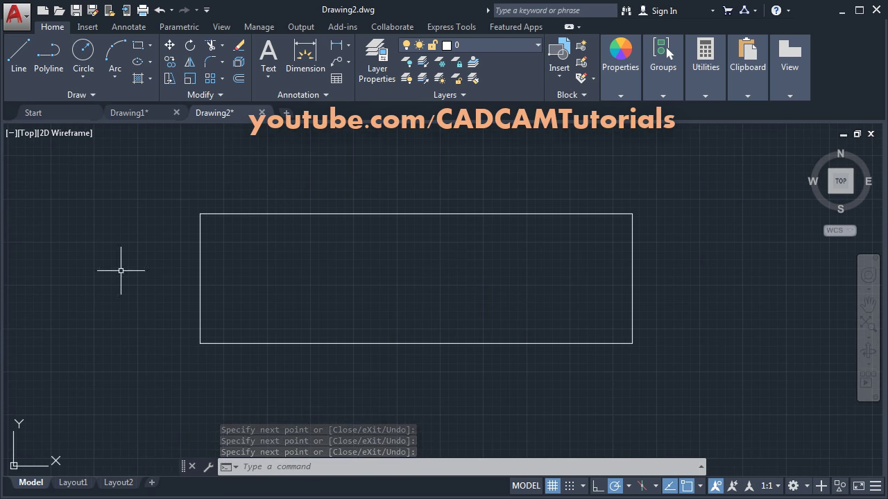
key("alt+Tab")
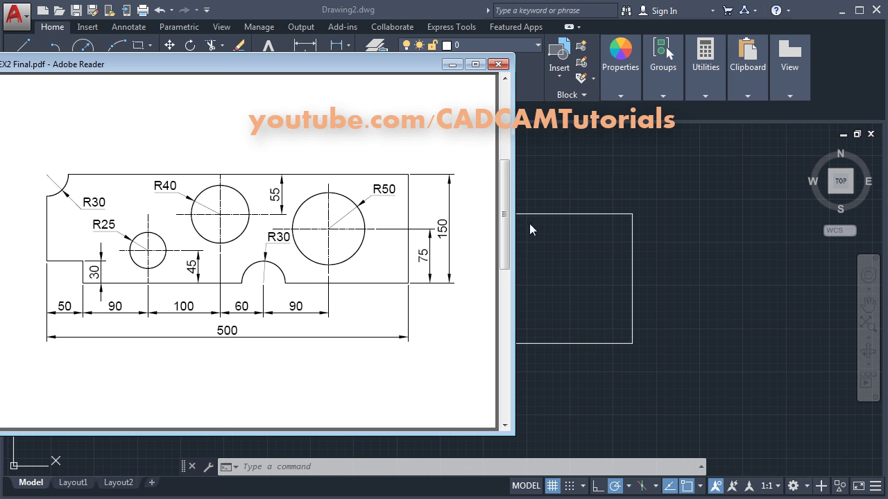
Offset the rectangle's left edge by 50, then the new line by 90.
left_click(605, 249)
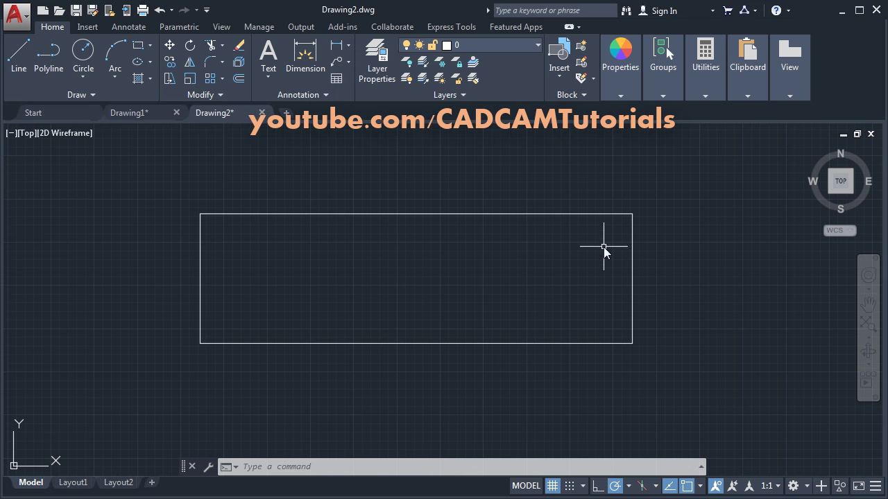
left_click(239, 80)
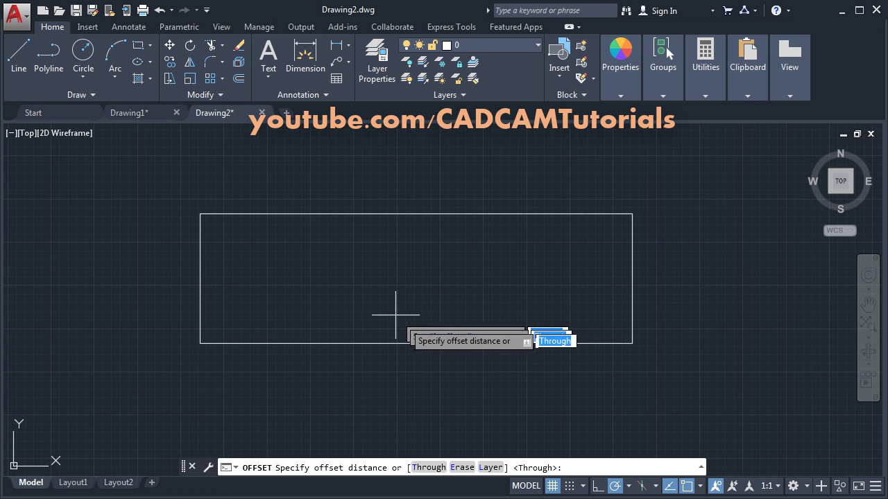
left_click(430, 468)
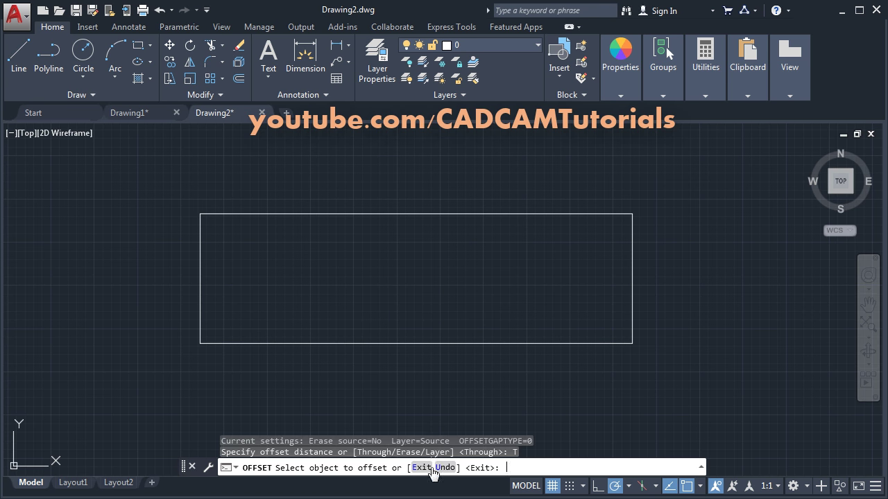
left_click(201, 305)
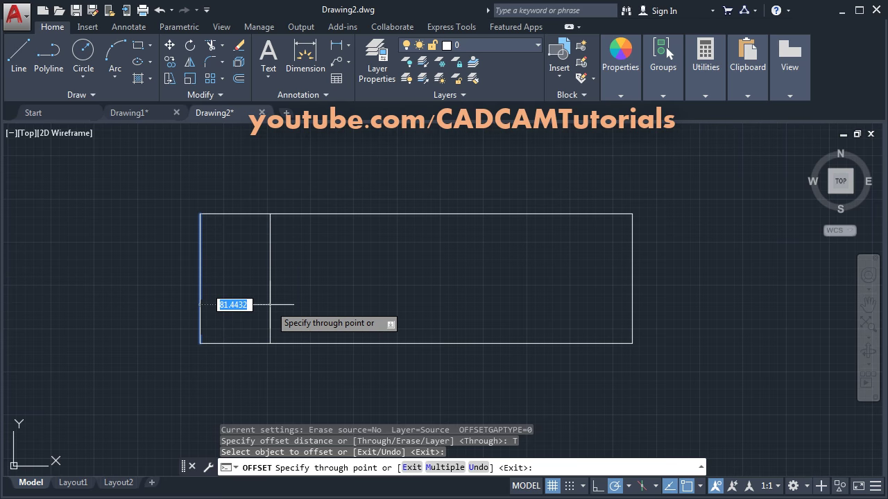
type("50")
key("Return")
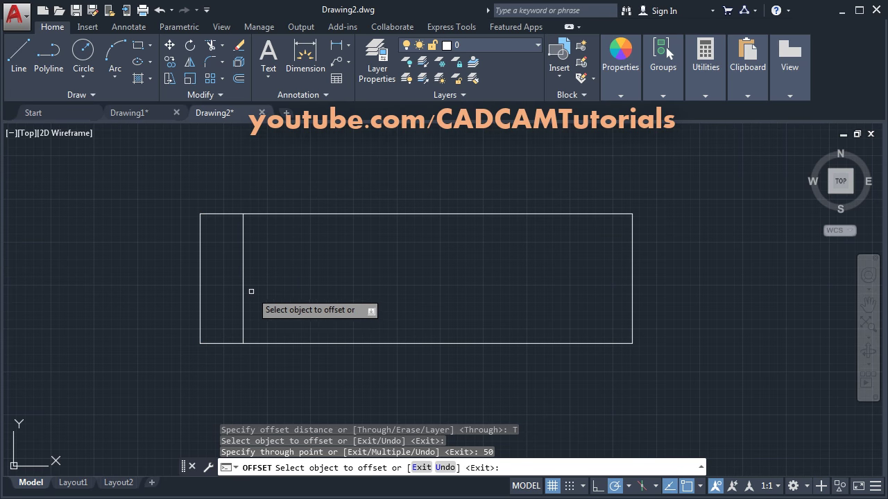
left_click(242, 294)
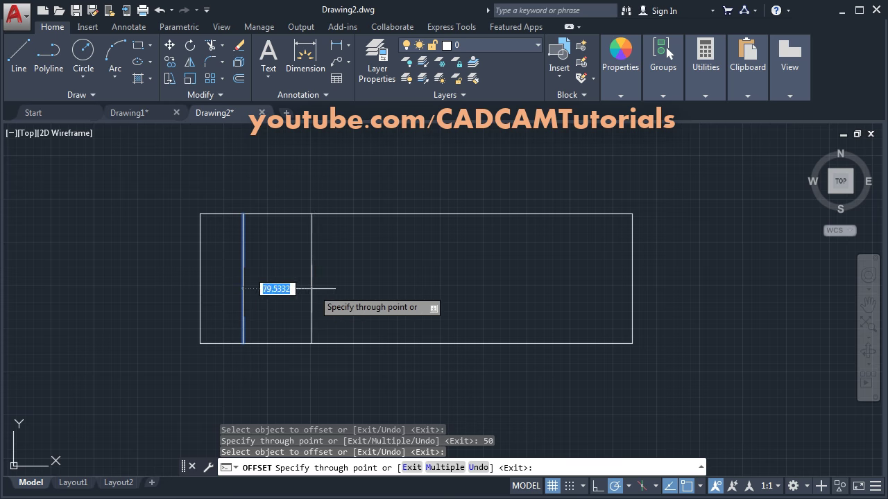
type("90")
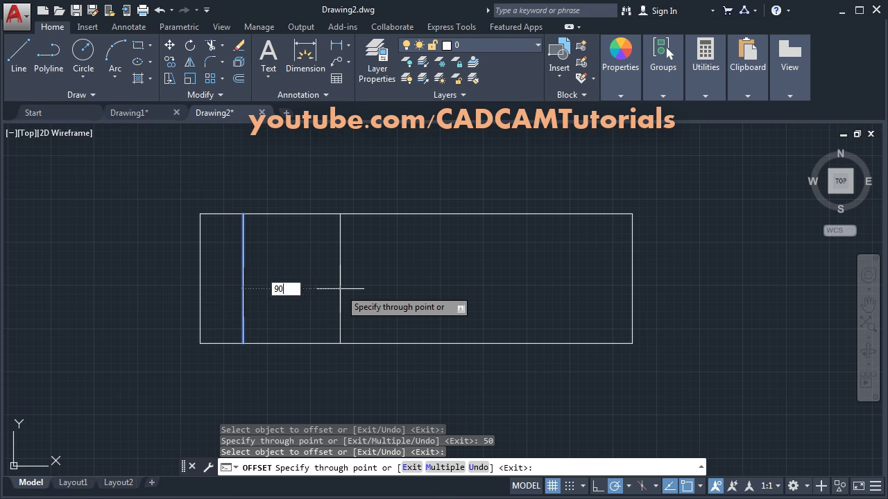
key("Return")
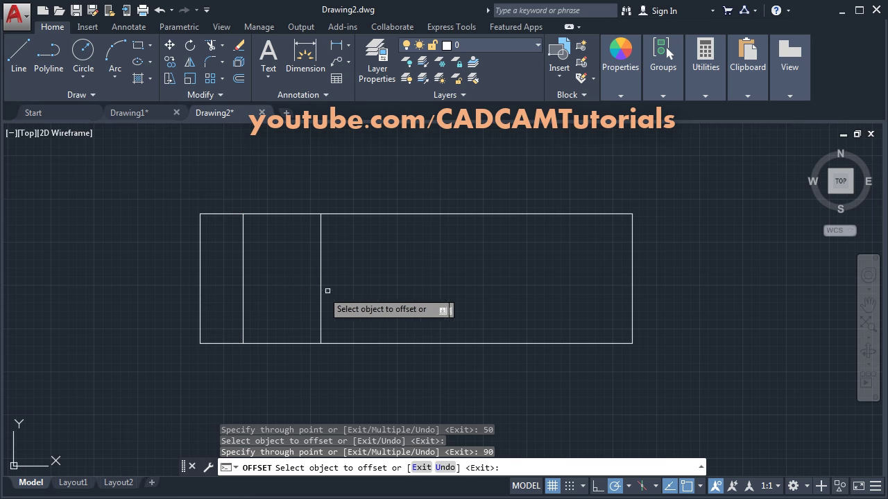
Add vertical offset lines 100, 60 and 90 further right, checking the reference PDF.
left_click(1, 293)
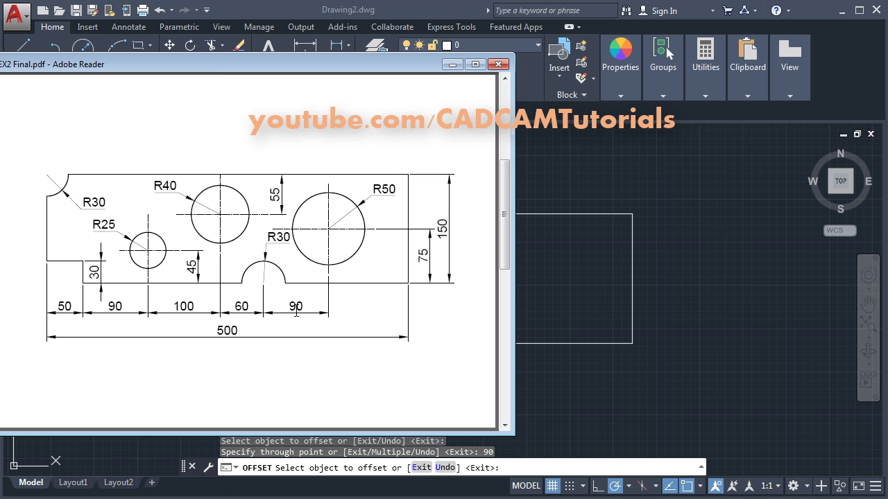
left_click(595, 399)
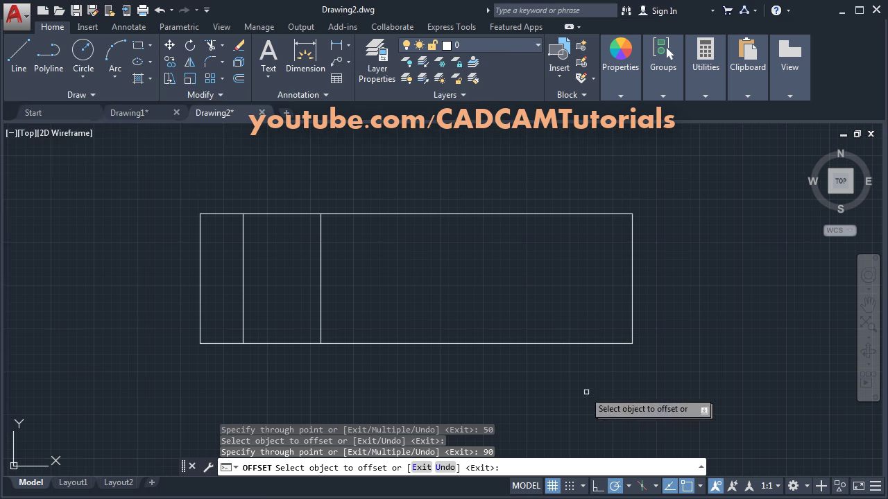
left_click(321, 311)
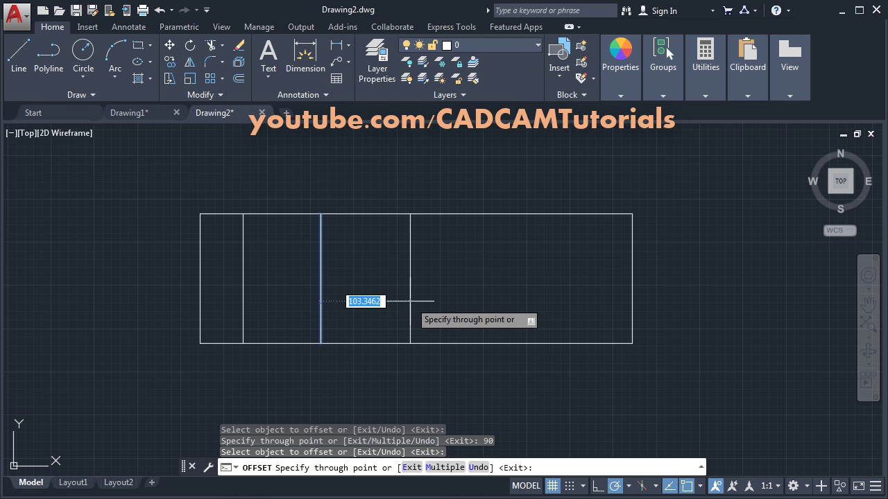
type("100")
key("Return")
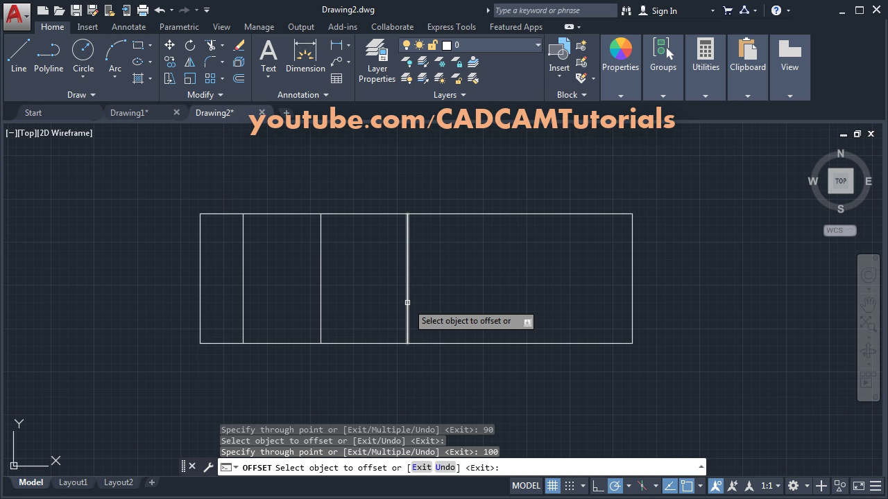
left_click(407, 303)
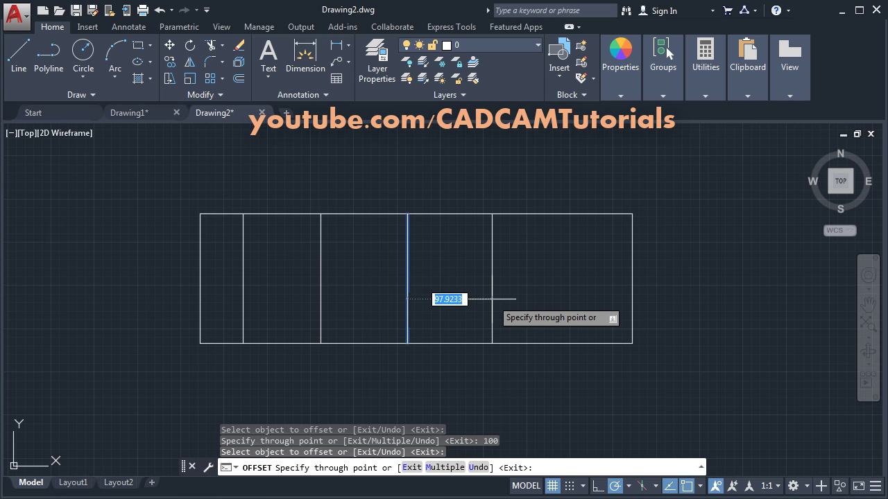
type("60")
key("Return")
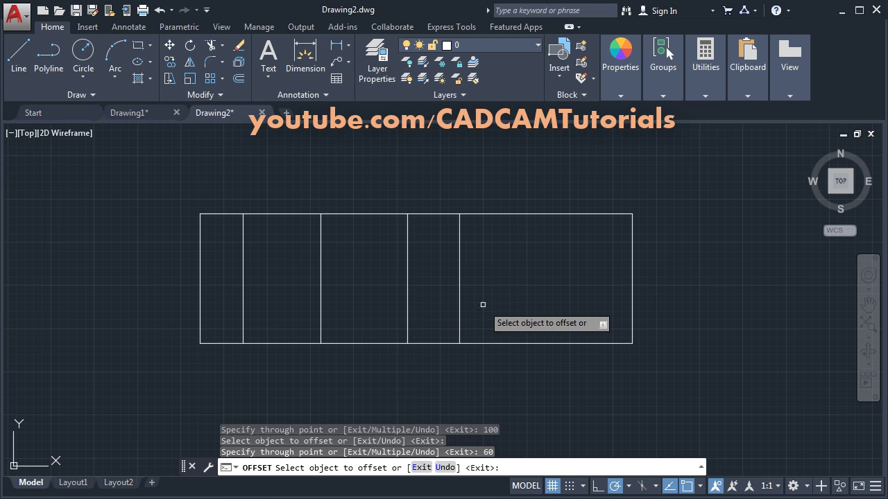
left_click(458, 311)
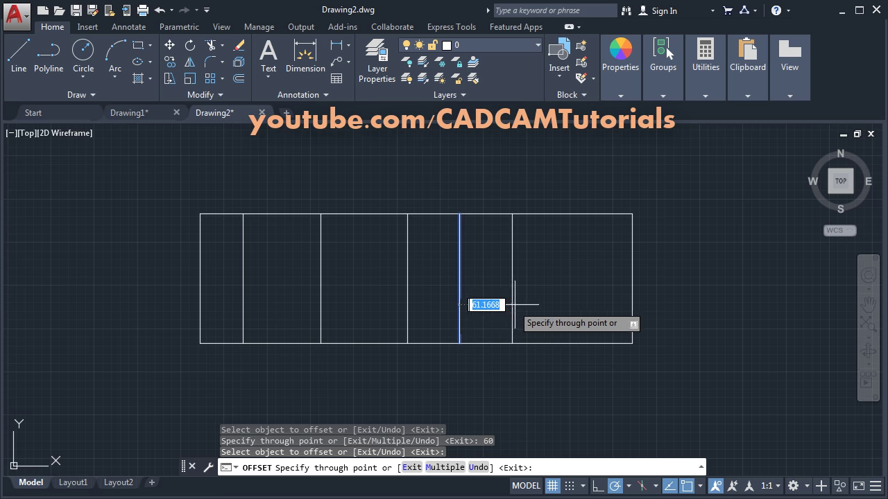
key("Return")
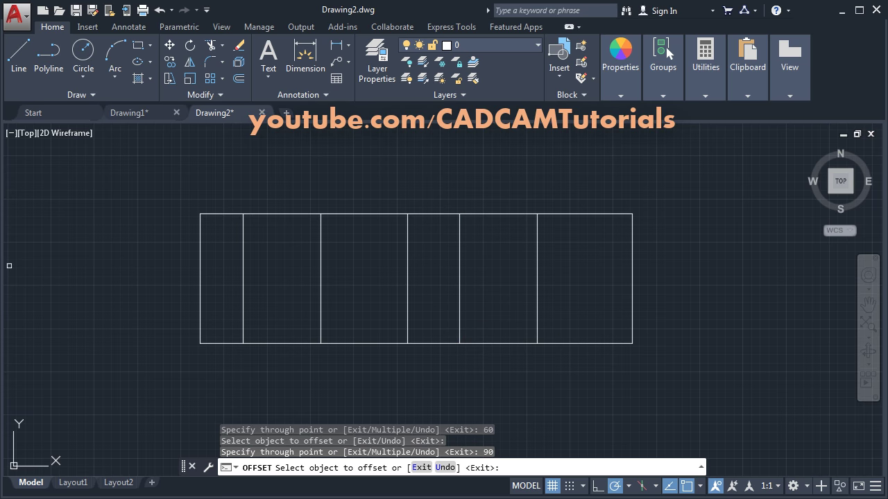
key("alt+Tab")
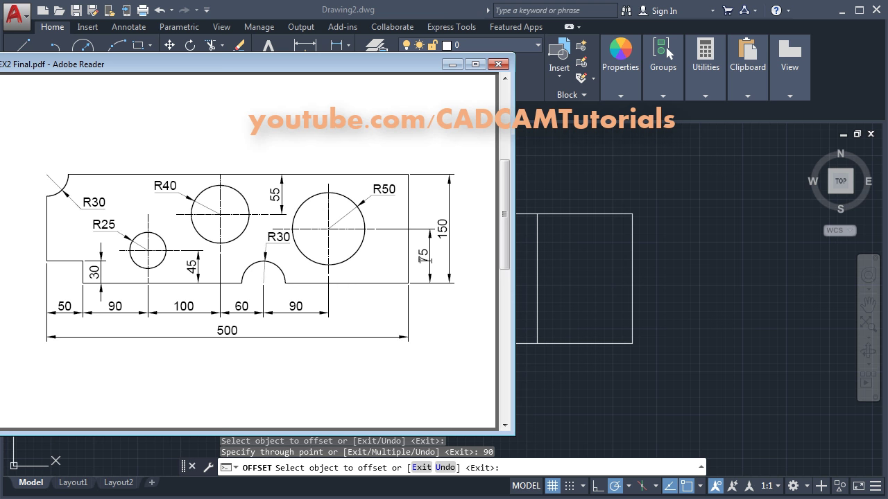
Offset the top edge 55 down and the bottom edge 75 up.
left_click(686, 280)
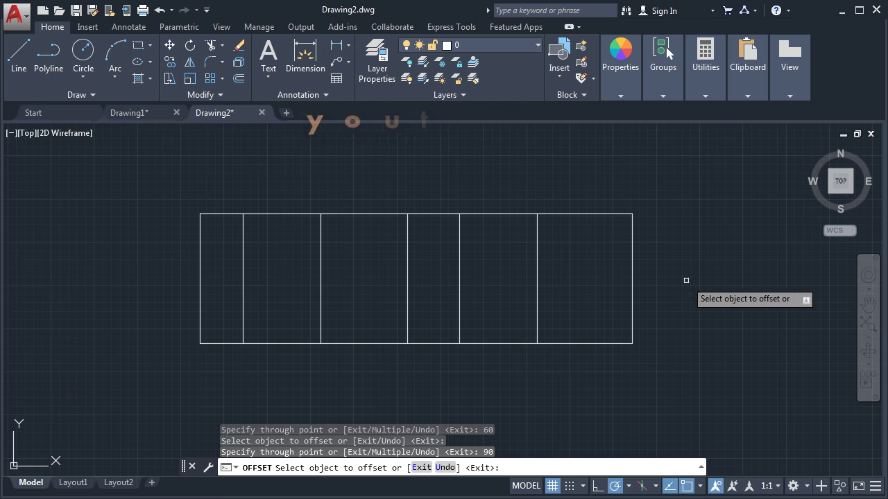
left_click(438, 214)
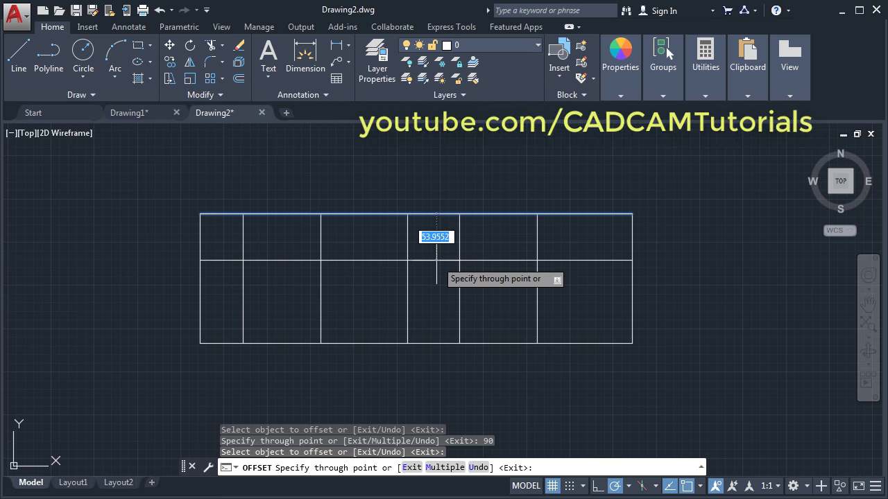
type("55")
key("Return")
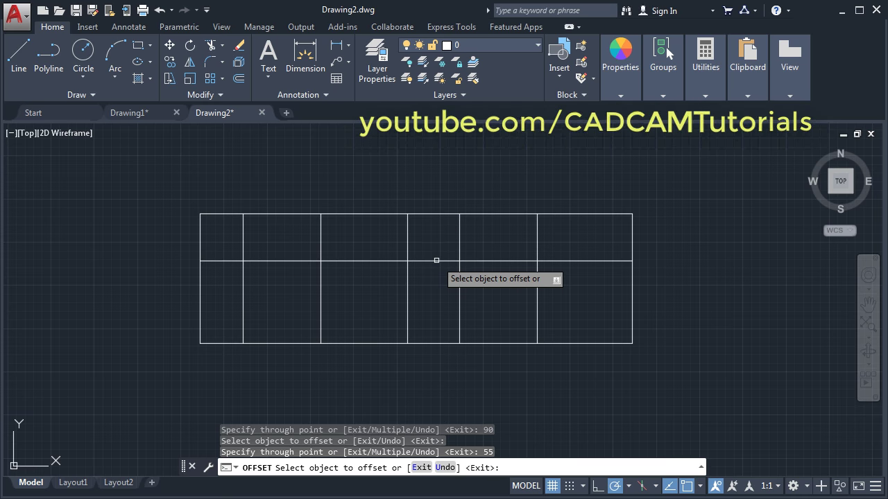
left_click(589, 343)
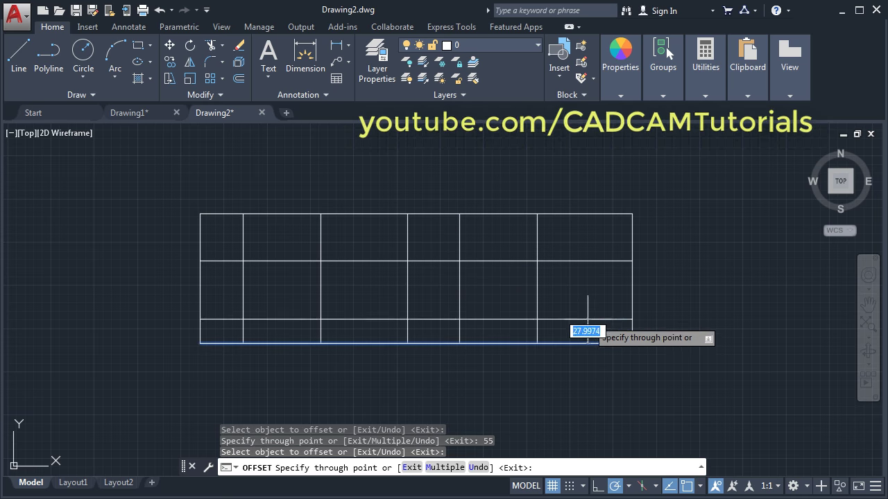
type("75")
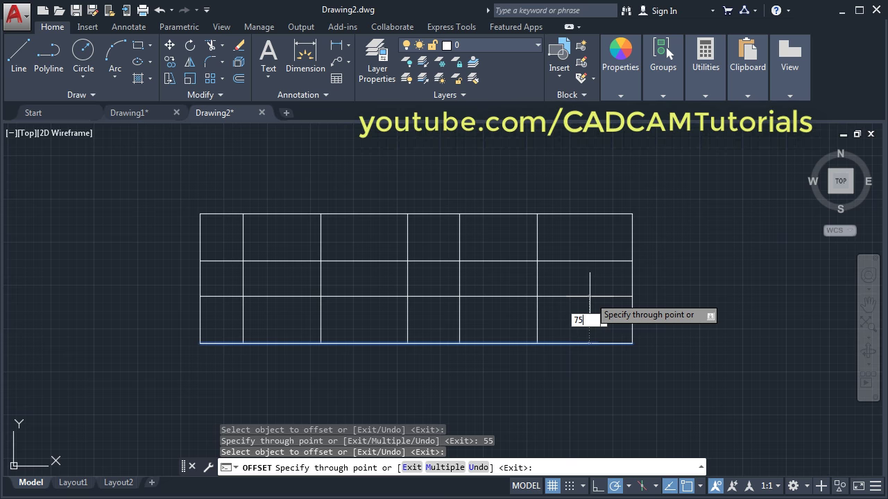
key("Return")
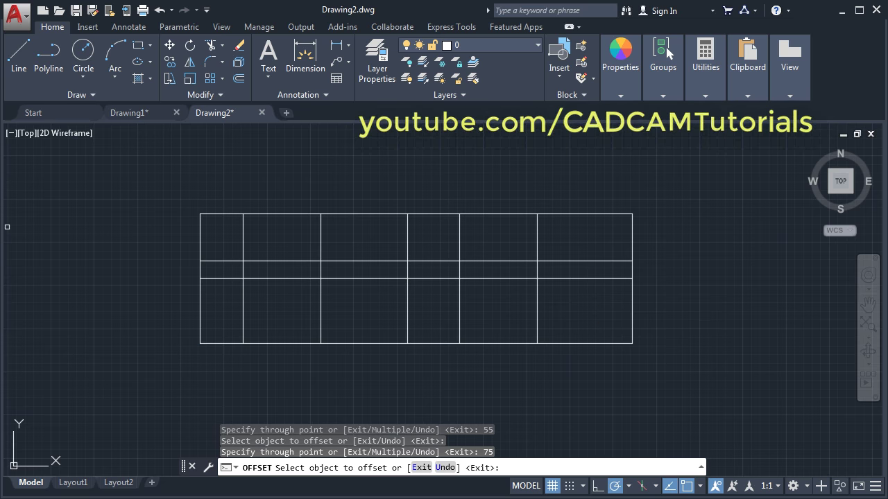
key("alt+Tab")
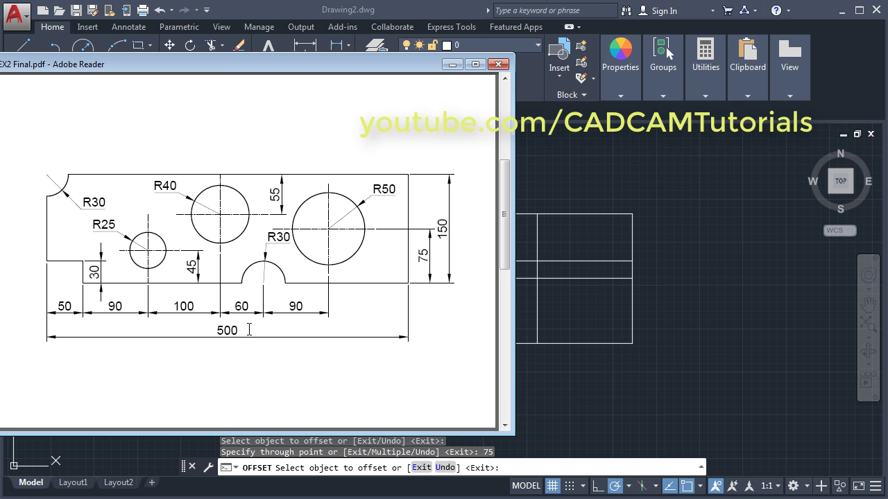
key("alt+Tab")
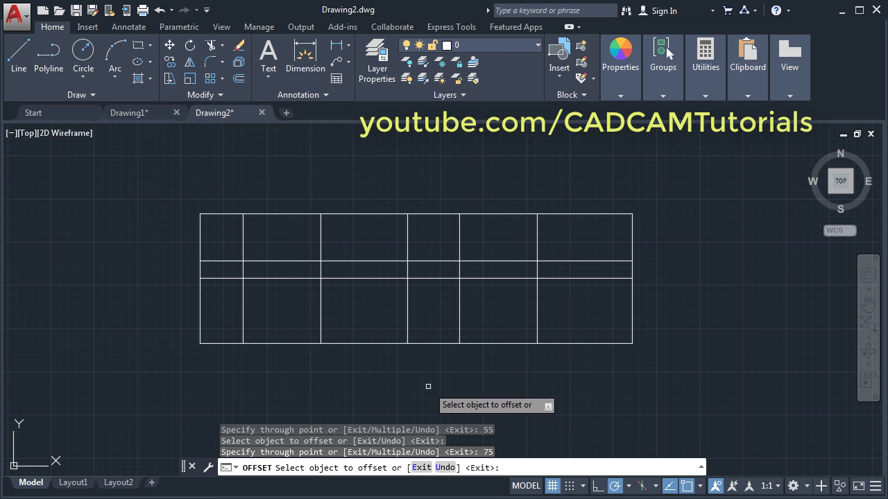
Offset the bottom edge 45 and 30 up, then end OFFSET.
left_click(436, 343)
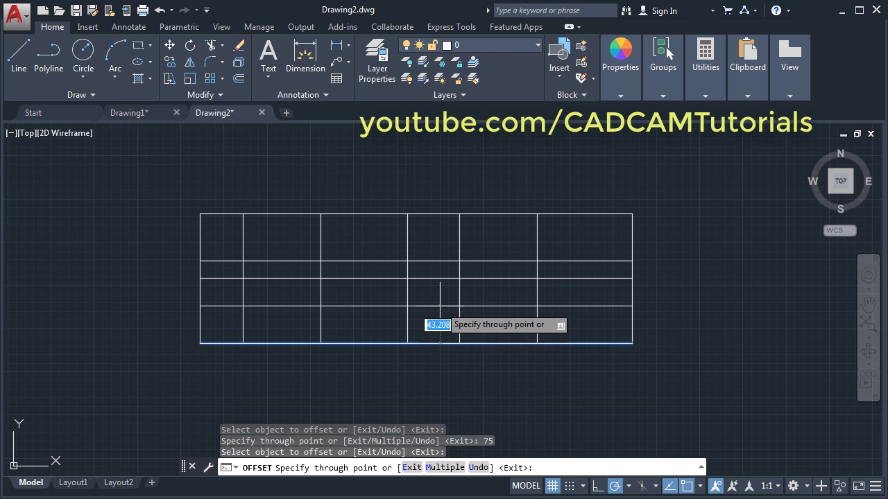
type("45")
key("Return")
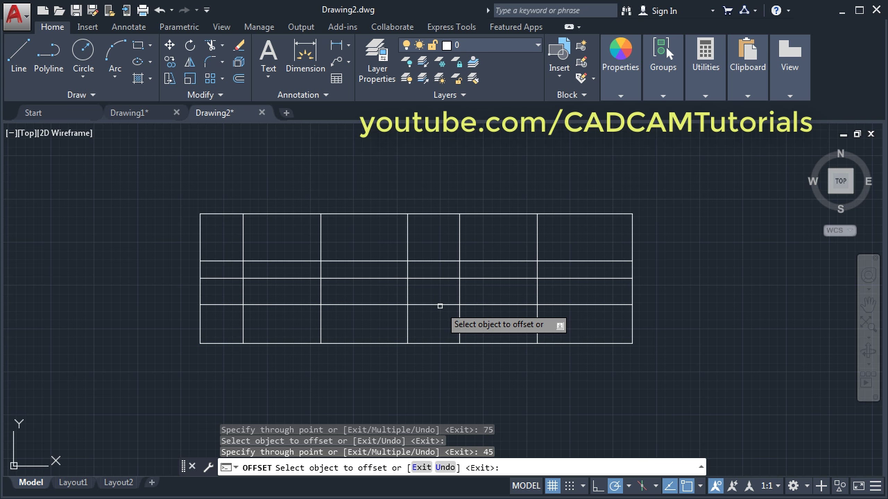
left_click(359, 343)
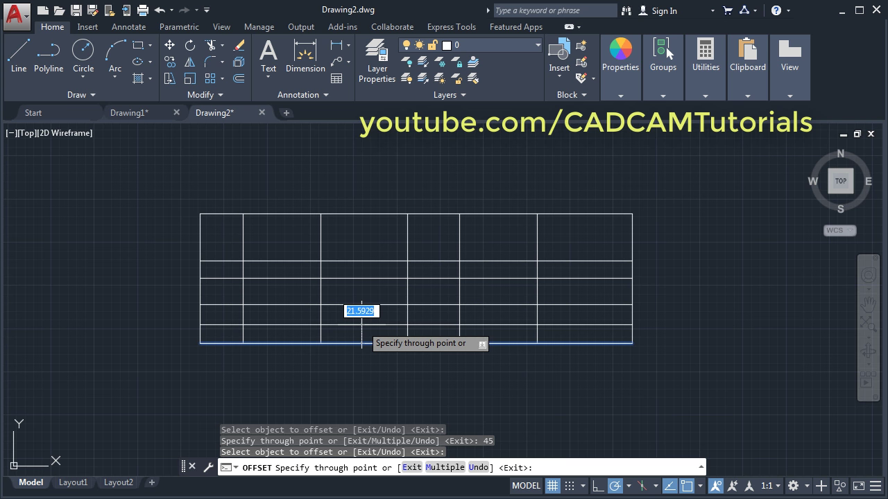
type("30")
key("Return")
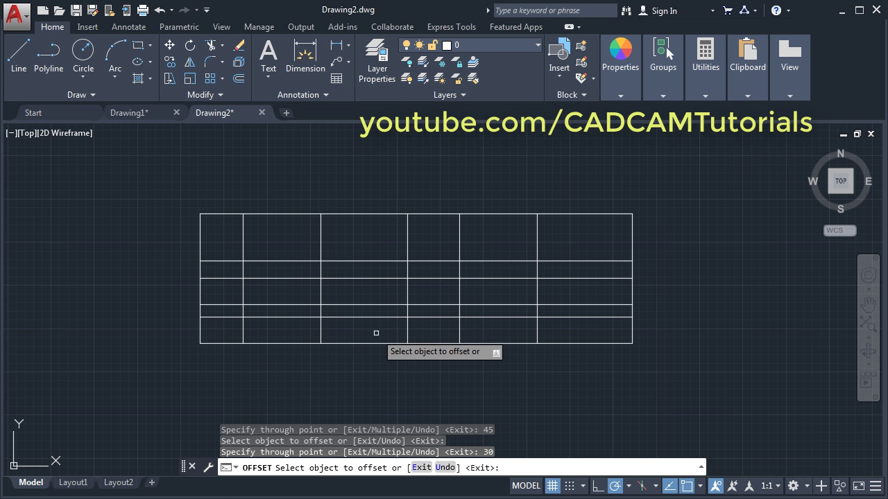
key("Return")
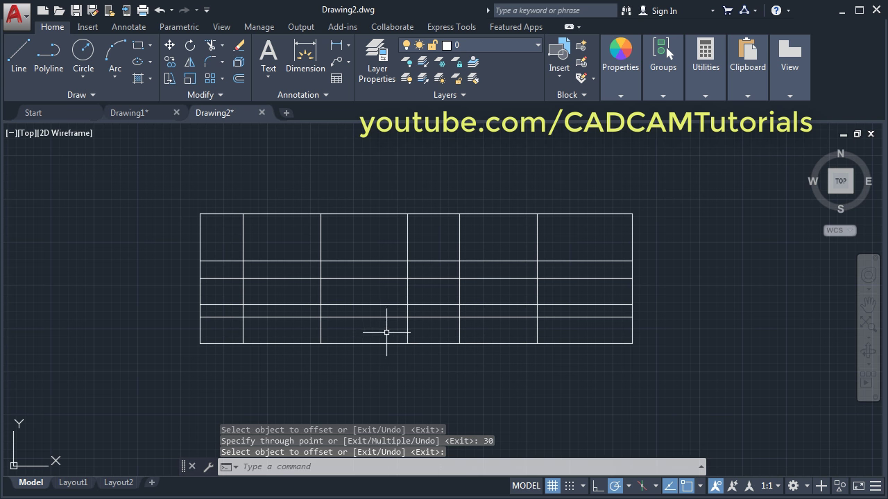
Draw a radius 50 circle on its construction-line intersection.
left_click(1, 310)
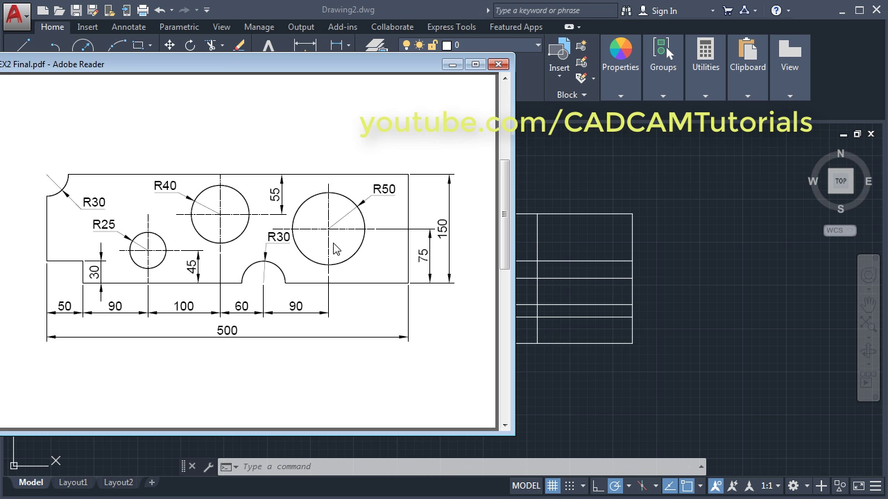
left_click(619, 258)
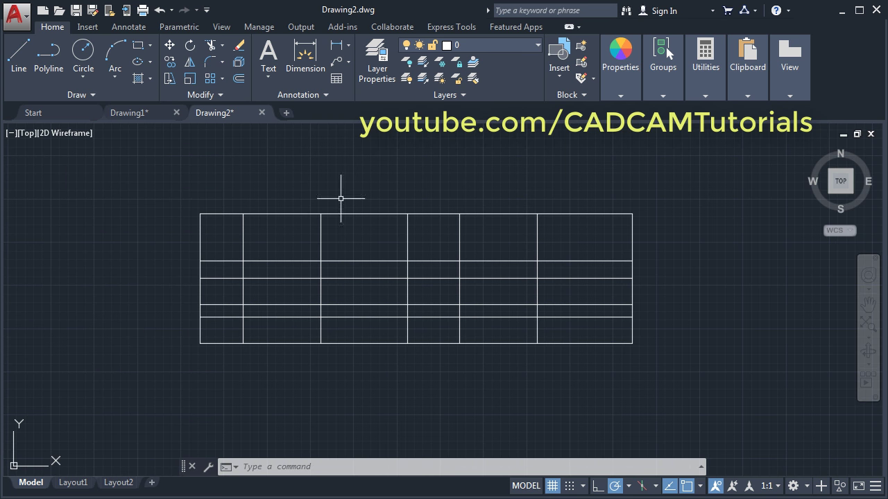
left_click(83, 56)
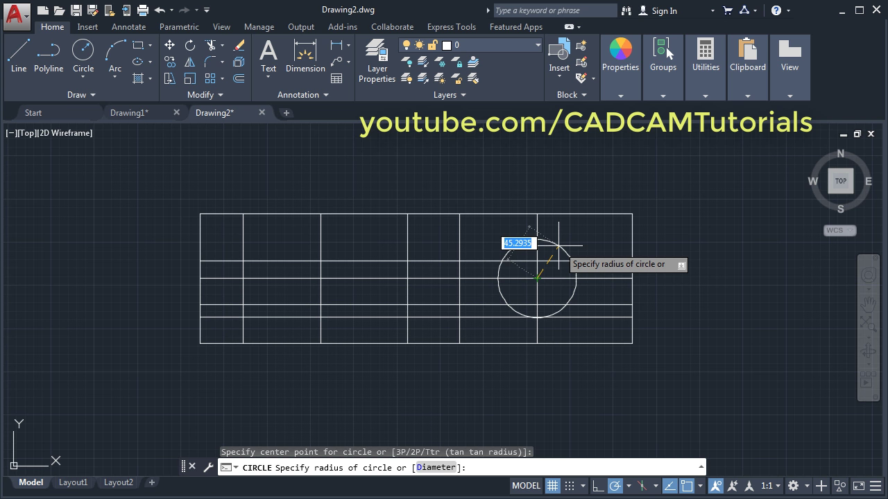
type("50")
key("Return")
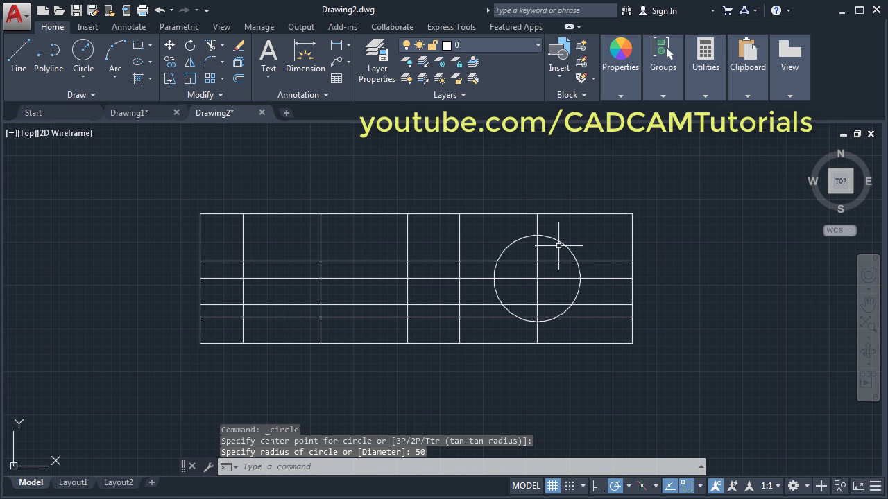
key("Return")
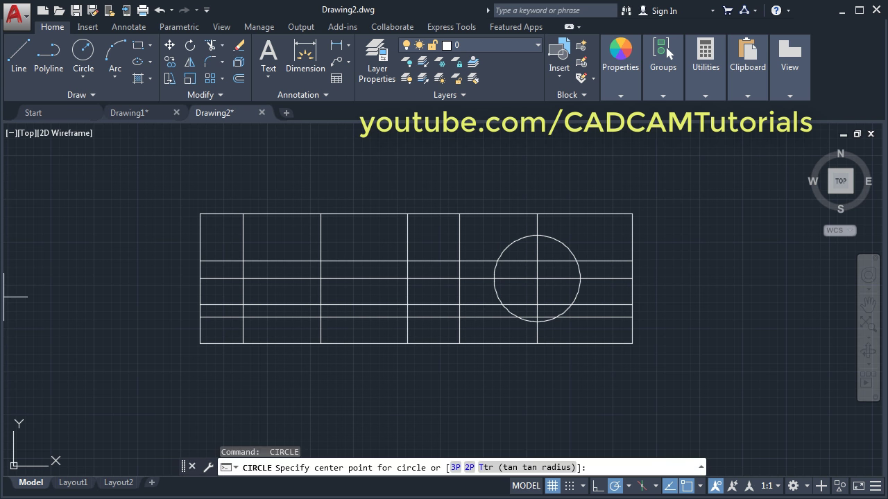
Draw a radius 40 circle centred on the intersection below the top edge.
key("alt+Tab")
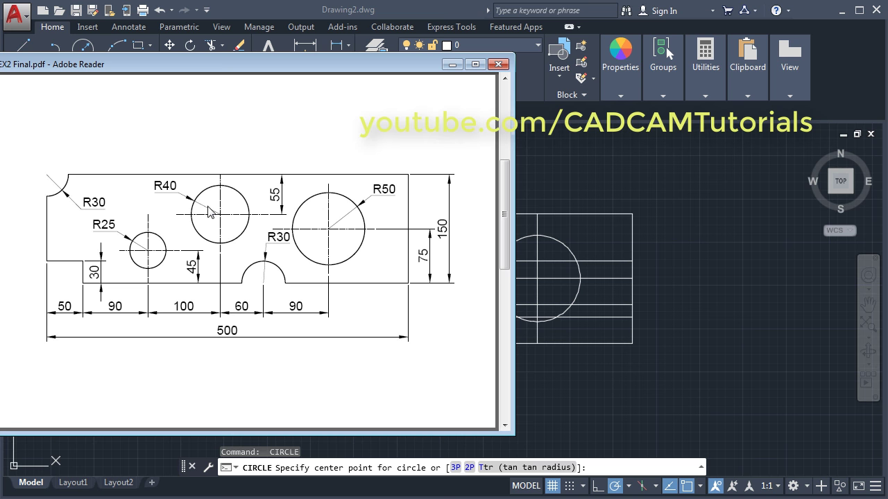
left_click(557, 167)
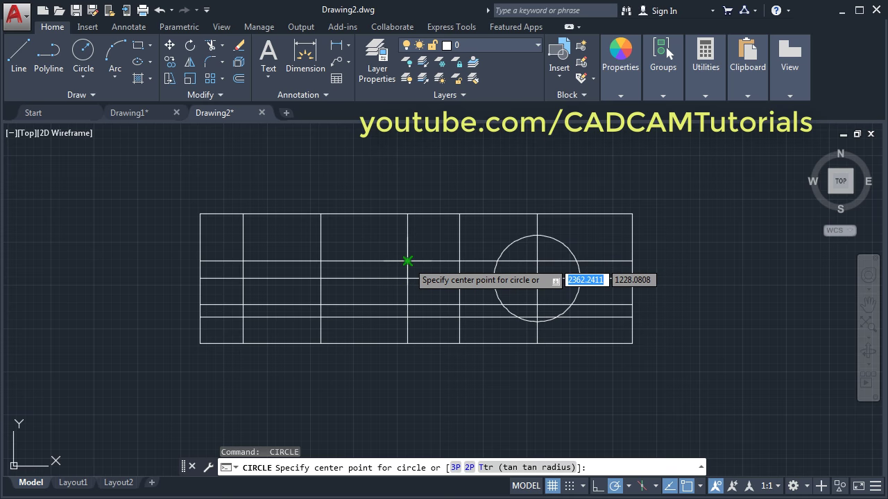
left_click(407, 261)
type("4")
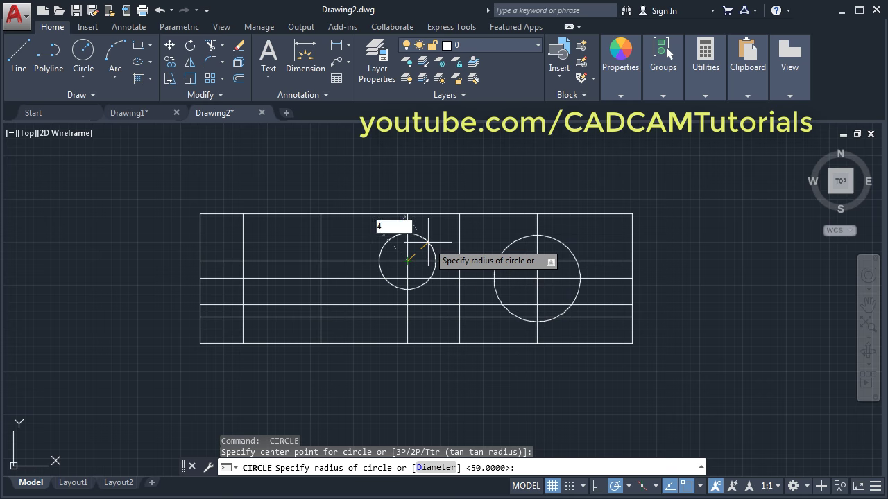
type("0")
key("Return")
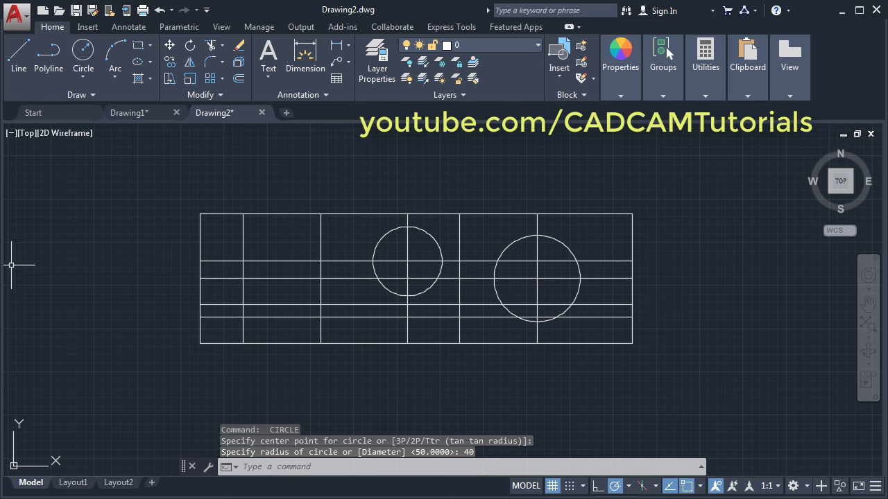
Draw a radius 30 circle centred on the bottom edge intersection.
key("alt+Tab")
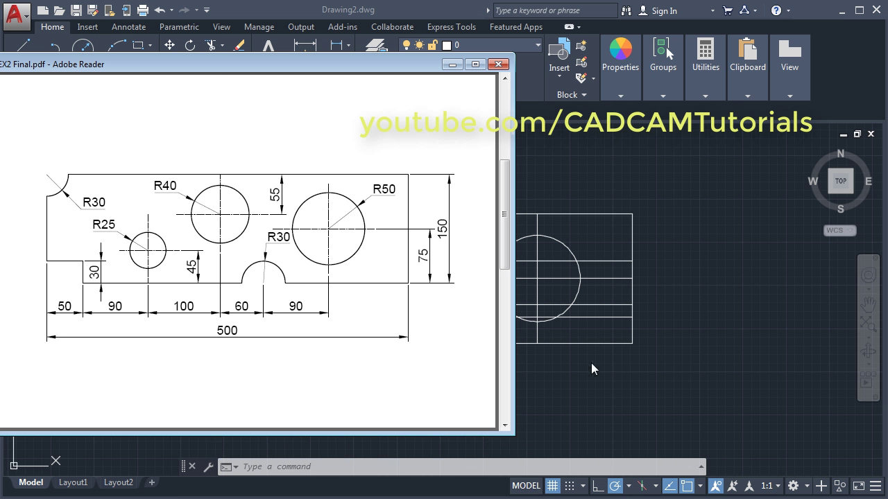
key("alt+Tab")
type("c")
key("Return")
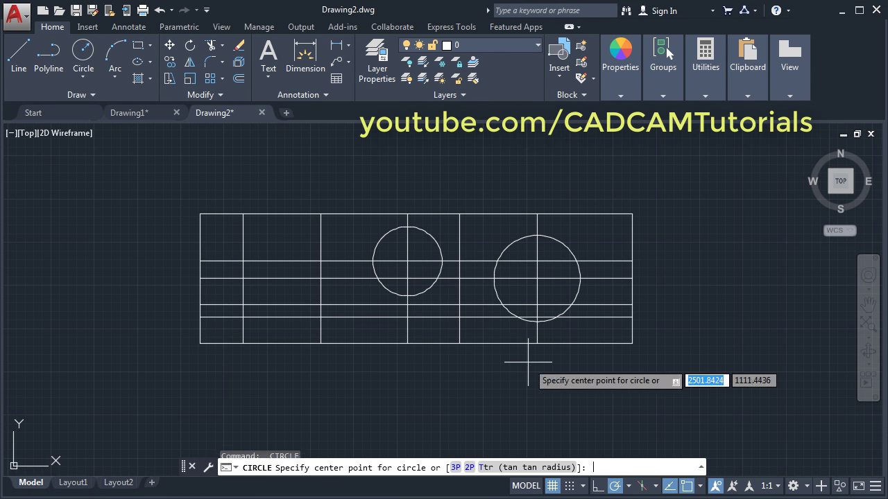
left_click(459, 344)
type("30")
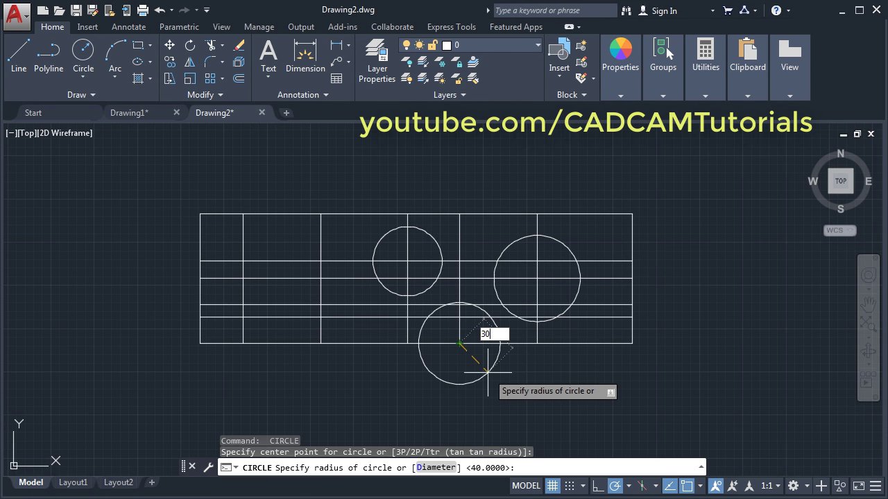
key("Return")
Draw a radius 25 circle centred on the left grid intersection.
key("alt+Tab")
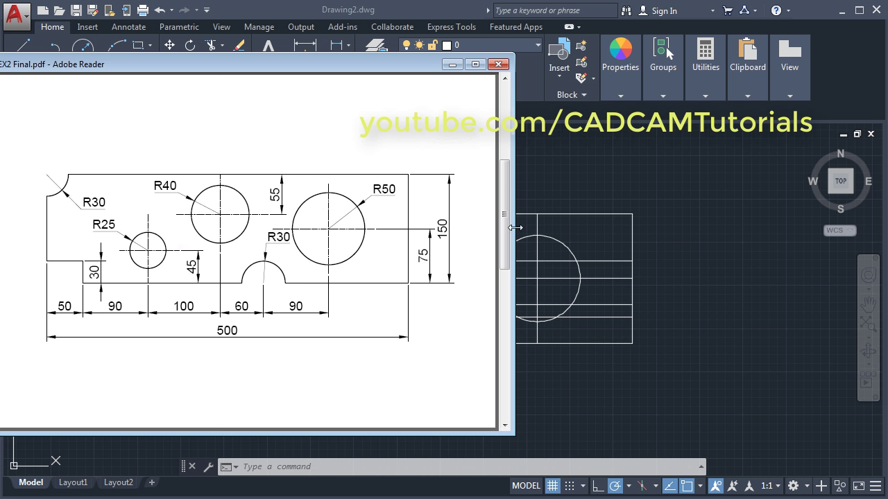
left_click(539, 224)
type("c")
key("Return")
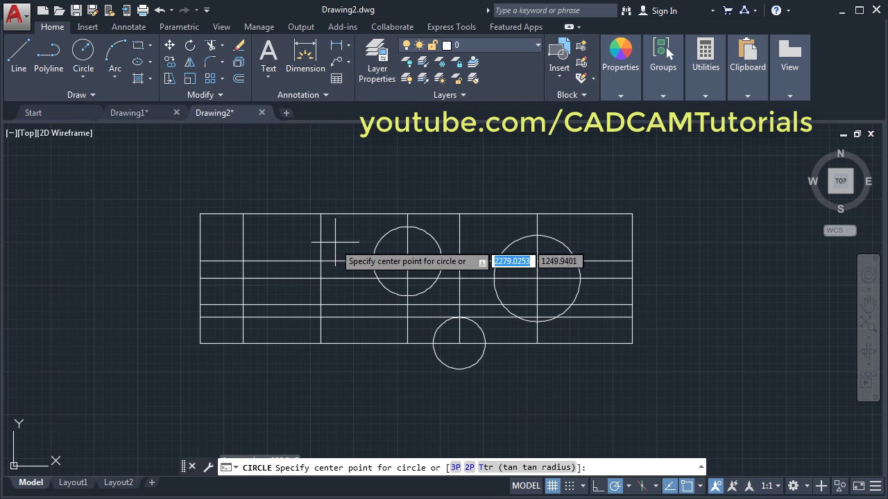
left_click(320, 304)
type("25")
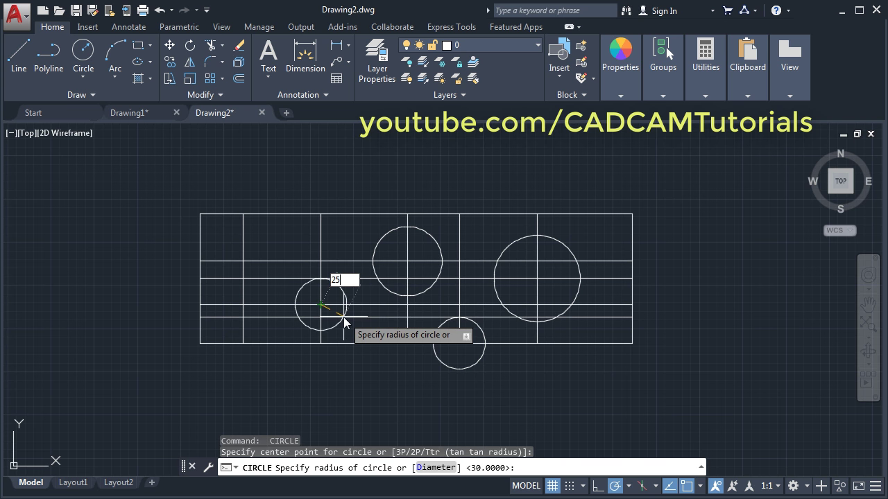
key("Return")
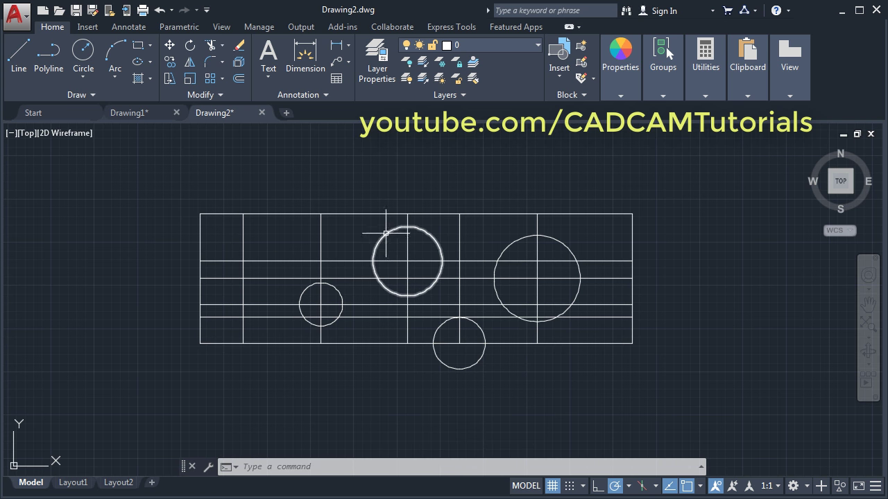
left_click(238, 47)
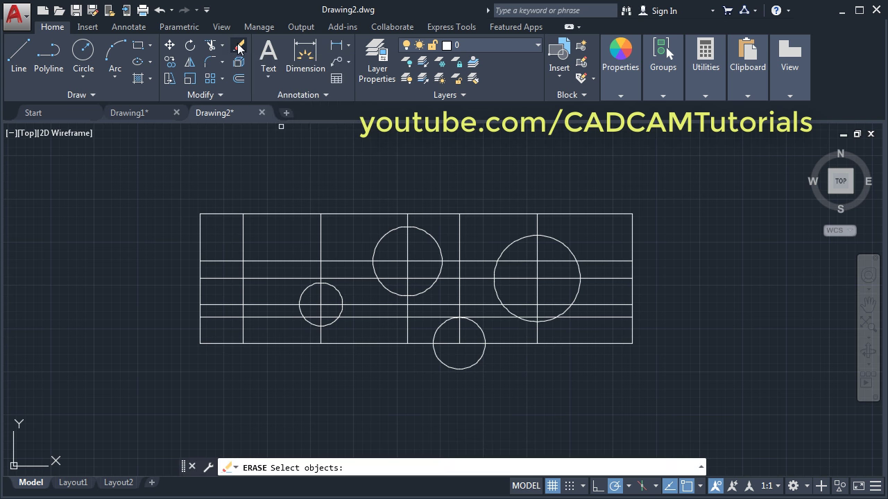
Erase the inner construction lines using two crossing selections.
left_click(607, 244)
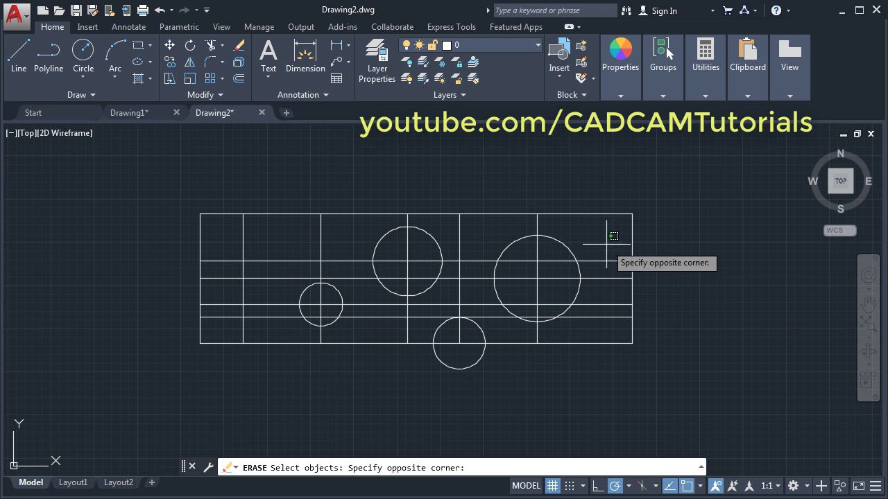
left_click(596, 320)
left_click(559, 222)
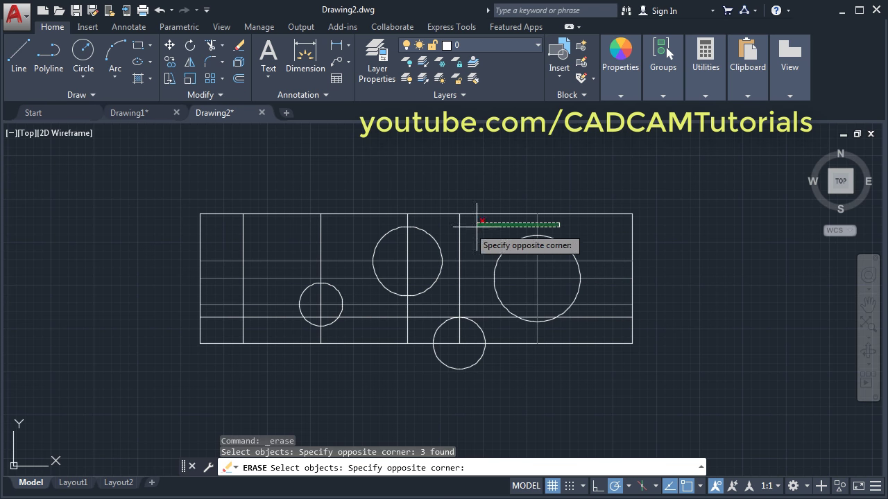
left_click(281, 221)
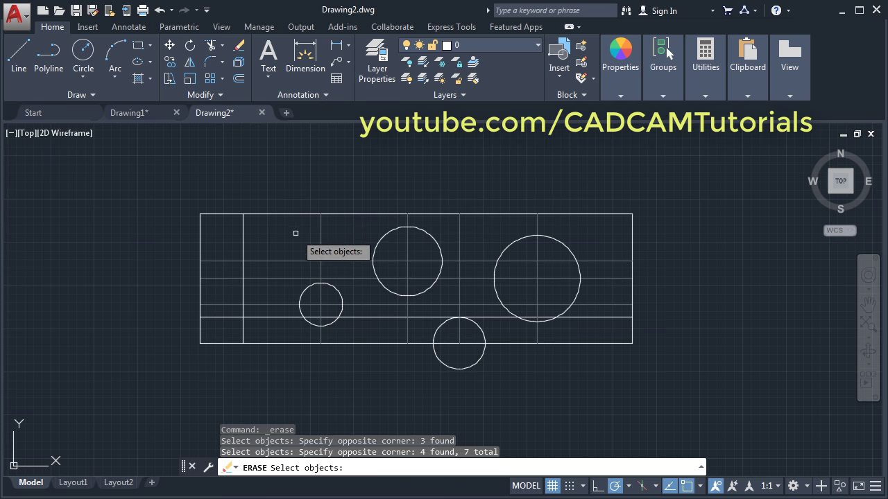
key("Return")
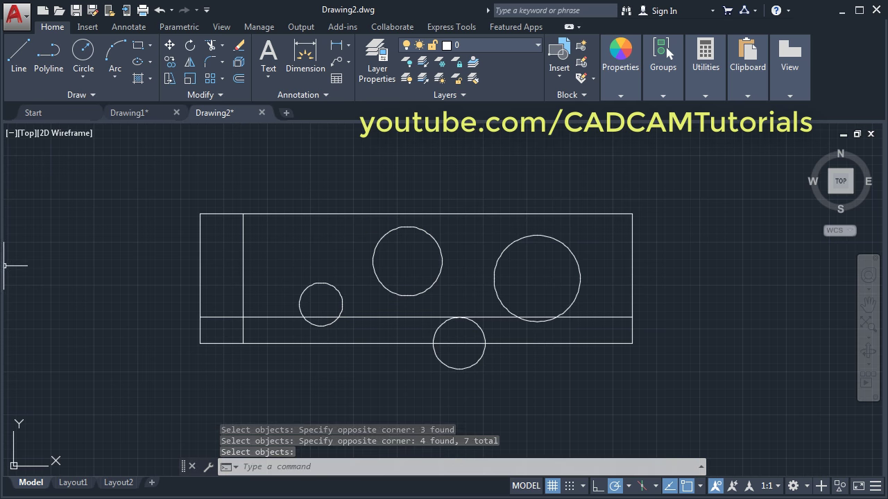
Draw a radius 30 circle centred on the plate's top-left corner.
key("alt+Tab")
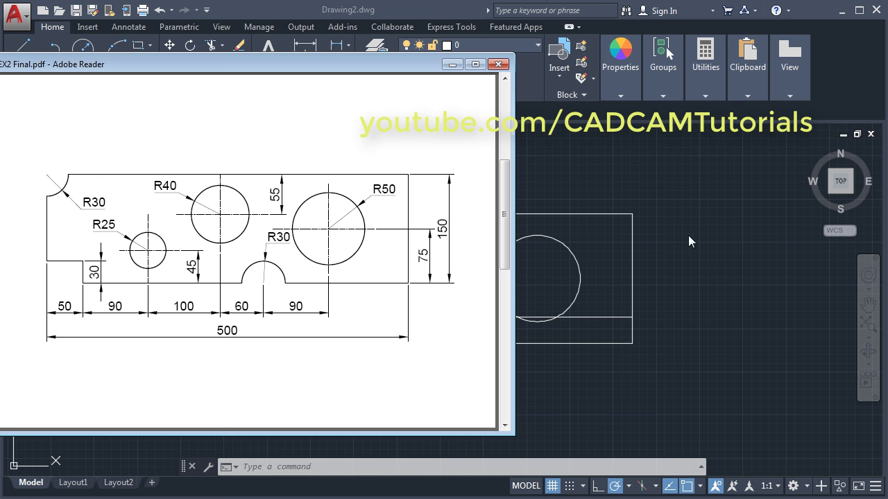
key("alt+Tab")
left_click(84, 56)
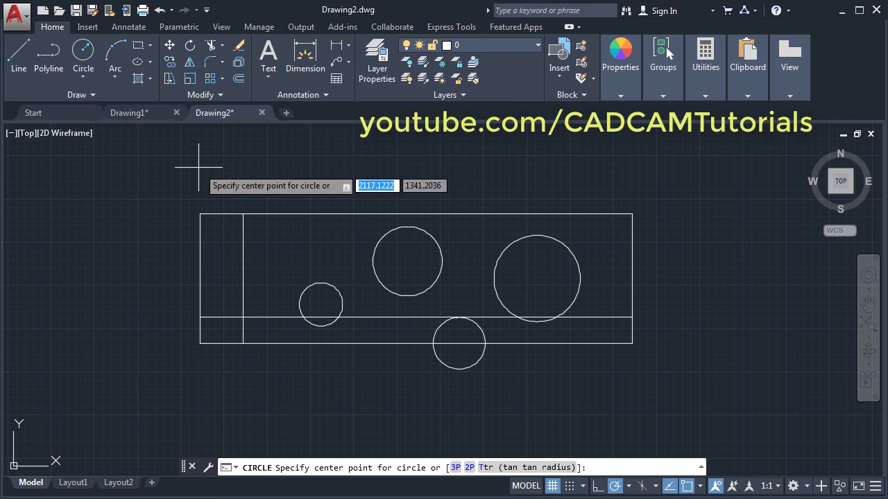
left_click(200, 214)
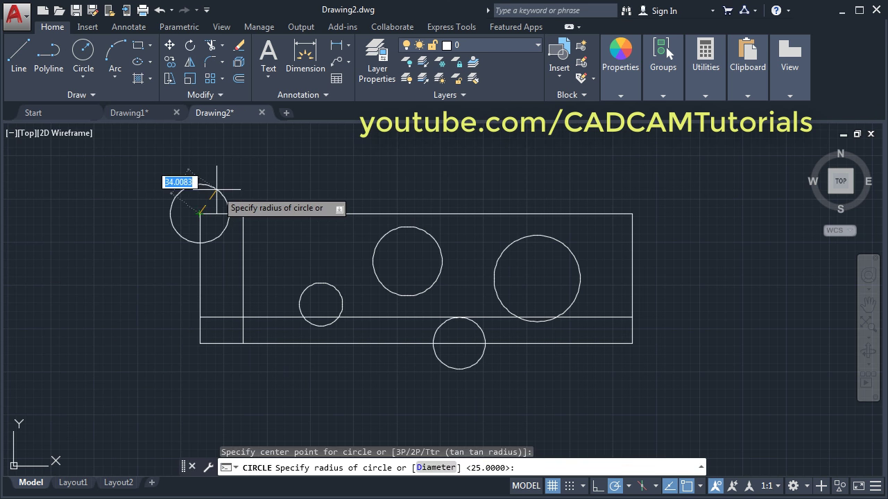
type("30")
key("Return")
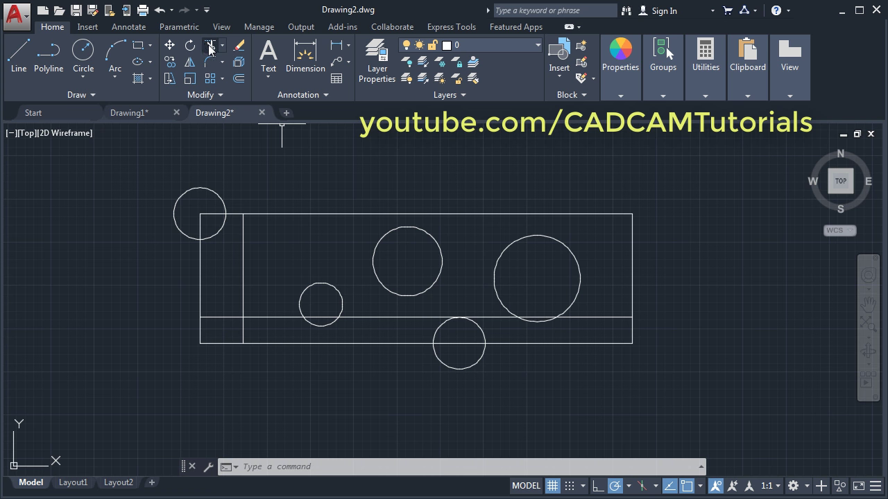
Trim the top-left corner to the arc, the stepped bottom-left, and the bottom circle's lower half.
left_click(210, 47)
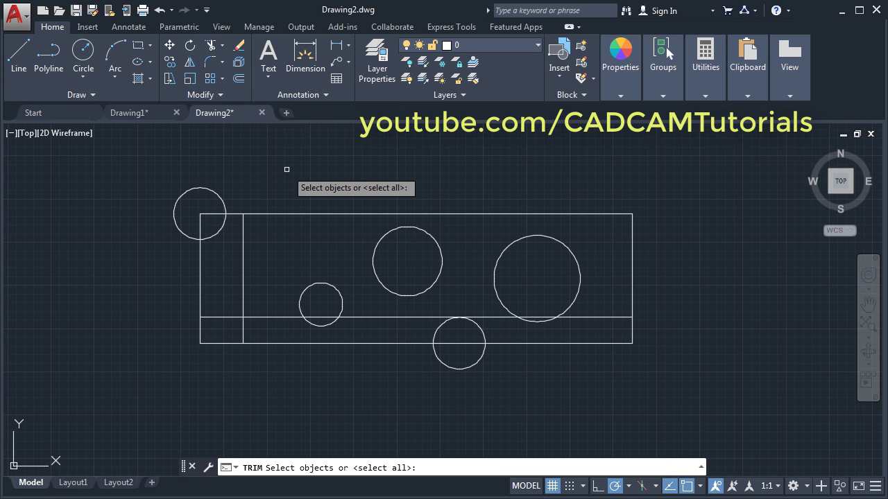
key("Return")
left_click(210, 222)
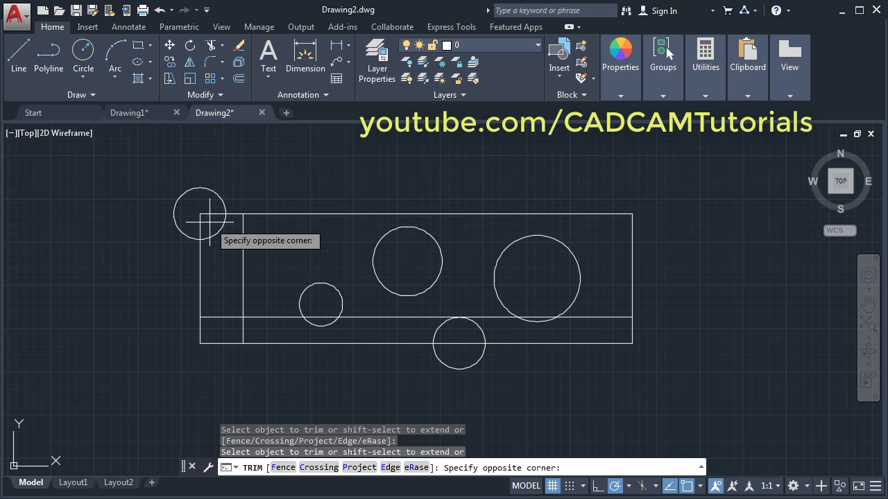
left_click(160, 187)
left_click(210, 362)
left_click(172, 333)
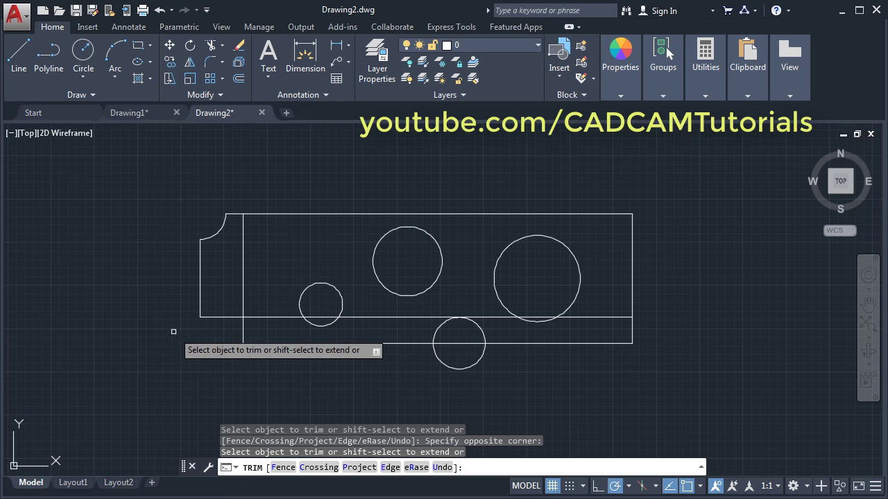
left_click(243, 288)
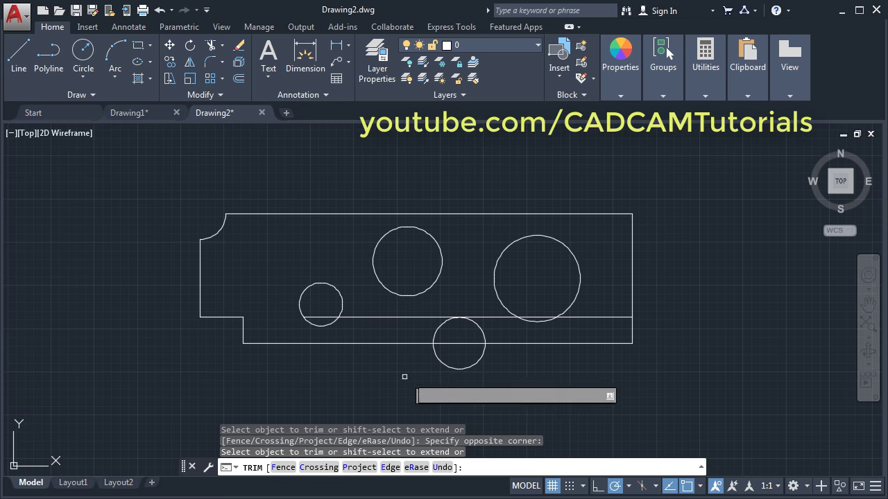
left_click(453, 380)
left_click(439, 368)
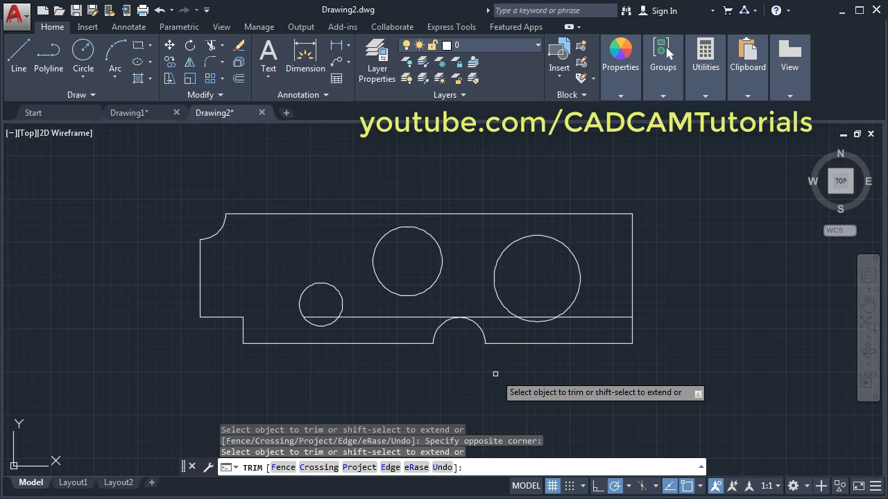
key("Return")
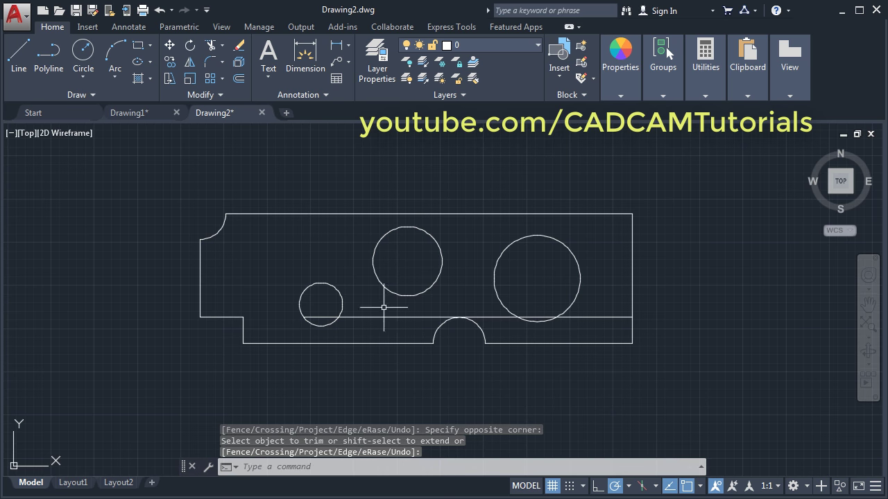
Erase the leftover horizontal line through the small circle and recentre the view.
type("e")
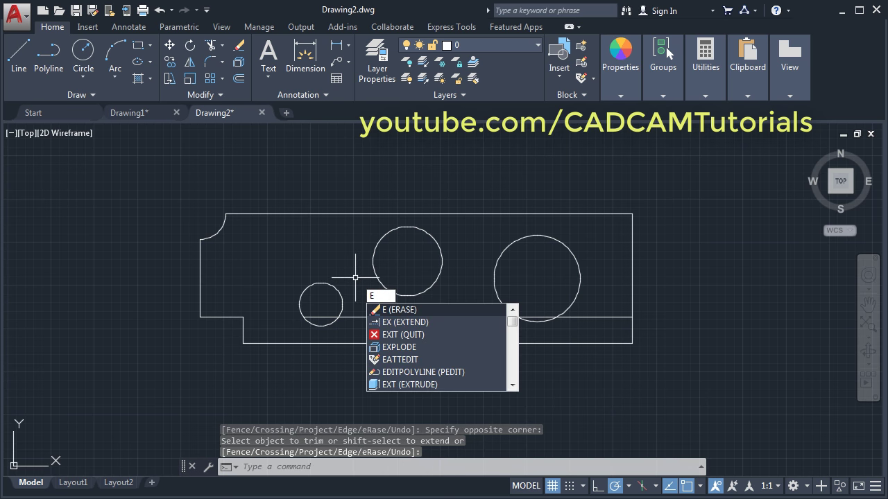
key("Return")
left_click(382, 317)
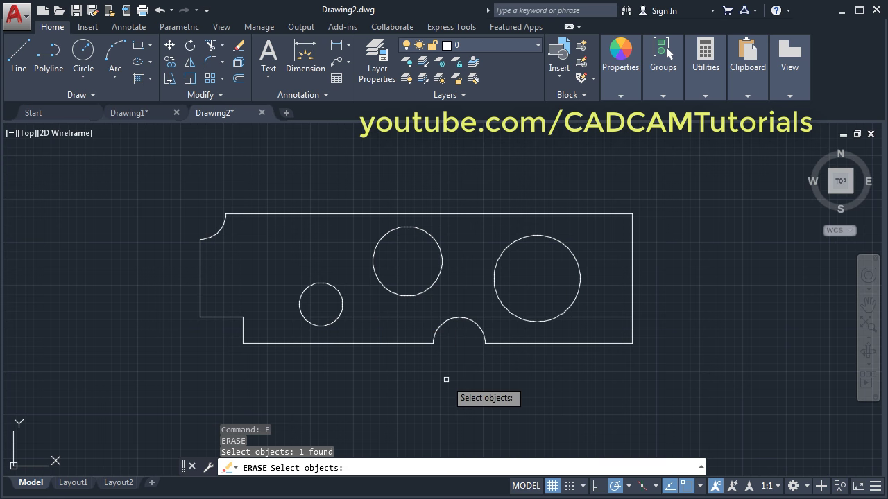
key("Return")
scroll(402, 307, "down", 3)
middle_click_drag(346, 300, 624, 338)
key("alt+Tab")
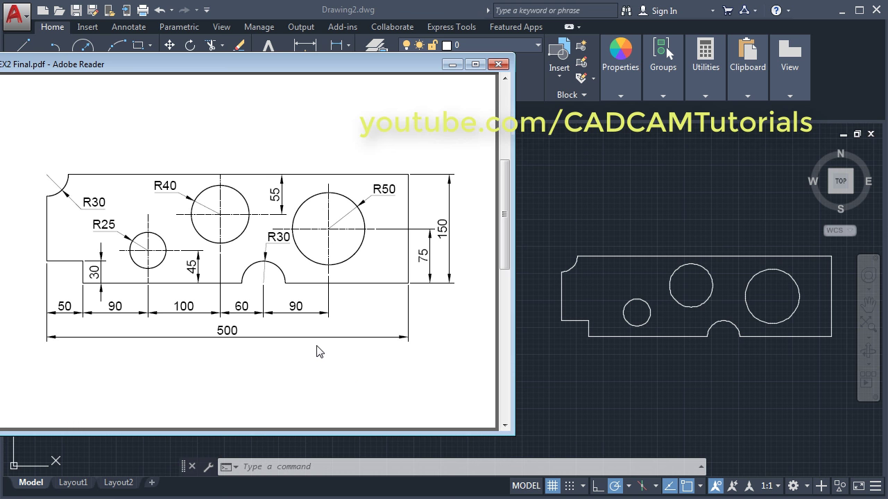
Scroll the PDF to the R180/R45/Ø54 exercise and open a new blank Drawing3.
scroll(317, 352, "down", 5)
left_click(567, 244)
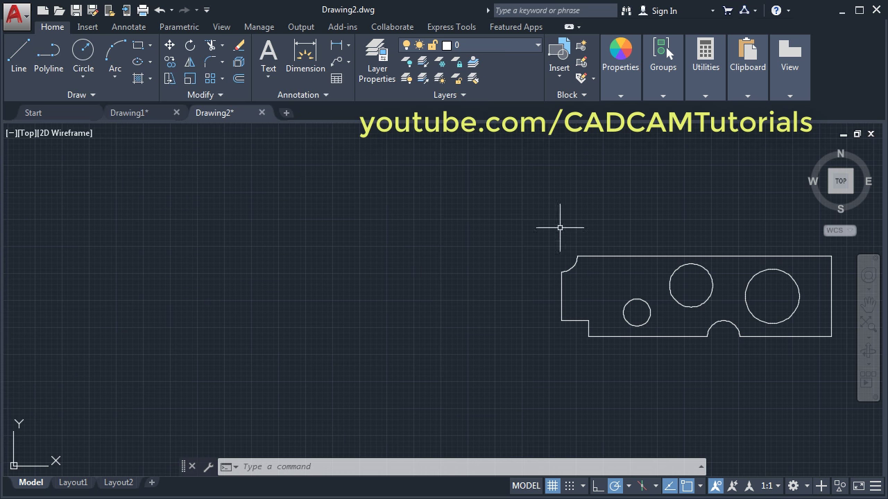
left_click(286, 114)
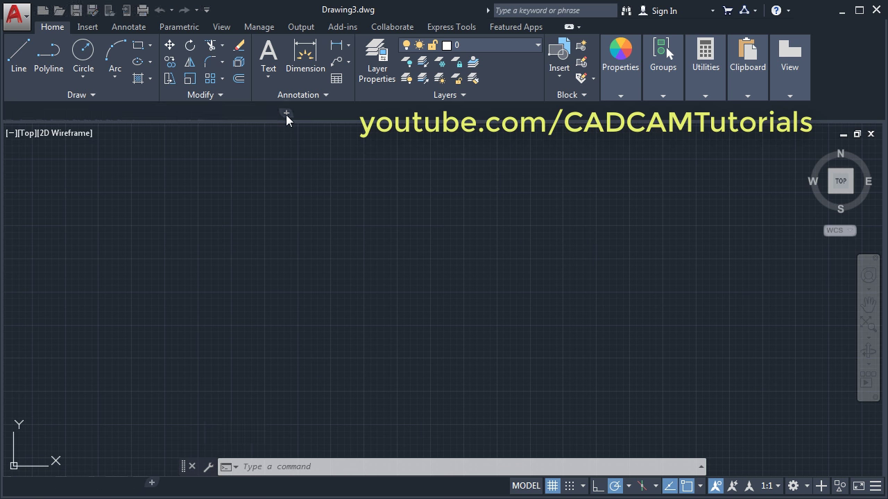
key("alt+Tab")
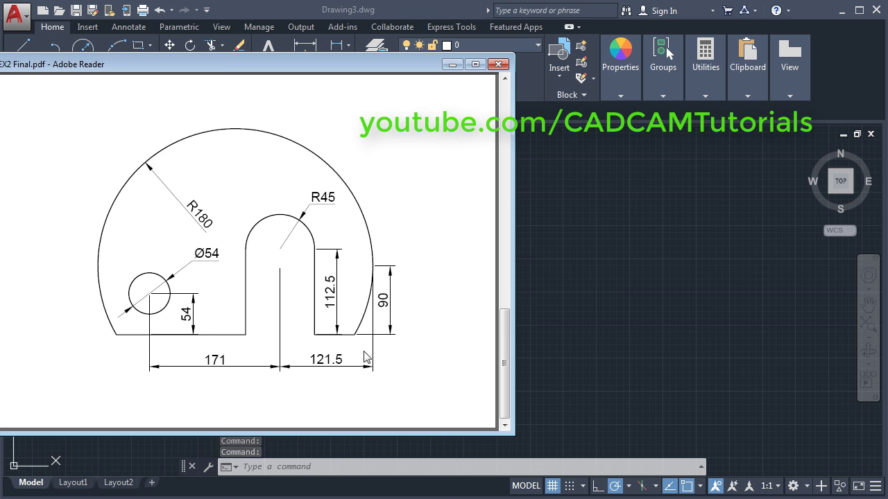
Draw a radius 180 circle in Drawing3.
left_click(651, 239)
left_click(83, 51)
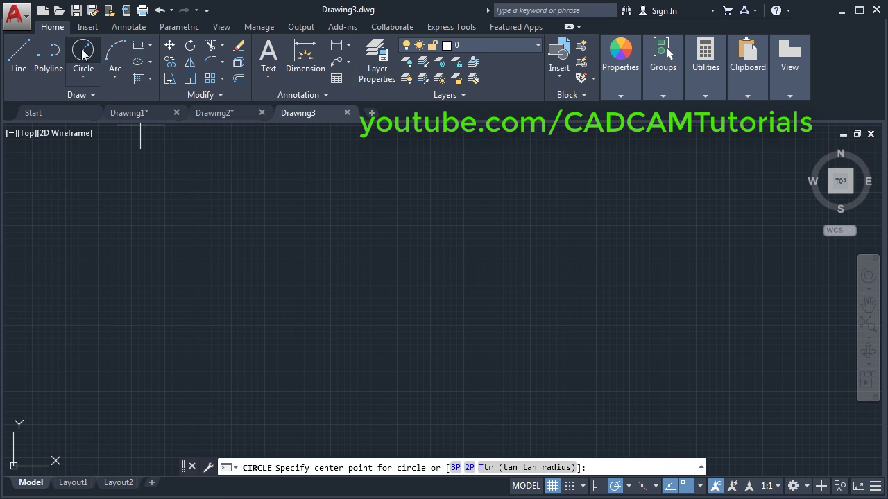
left_click(413, 266)
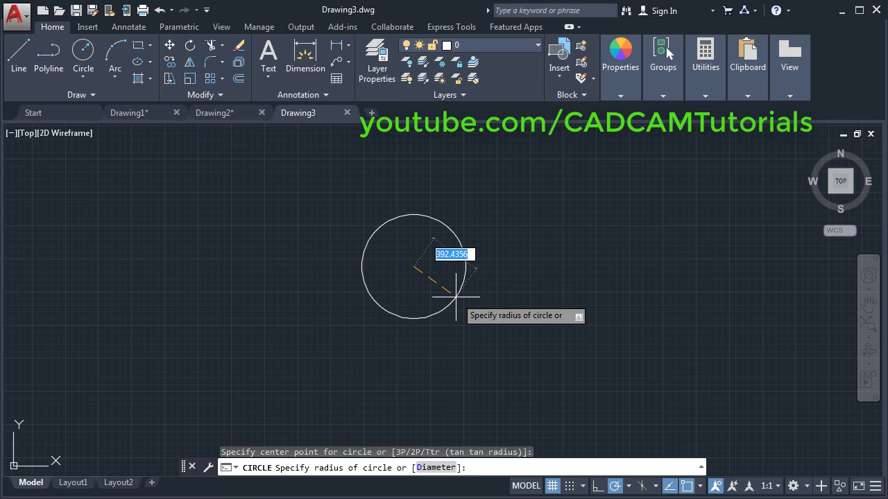
type("180")
key("Return")
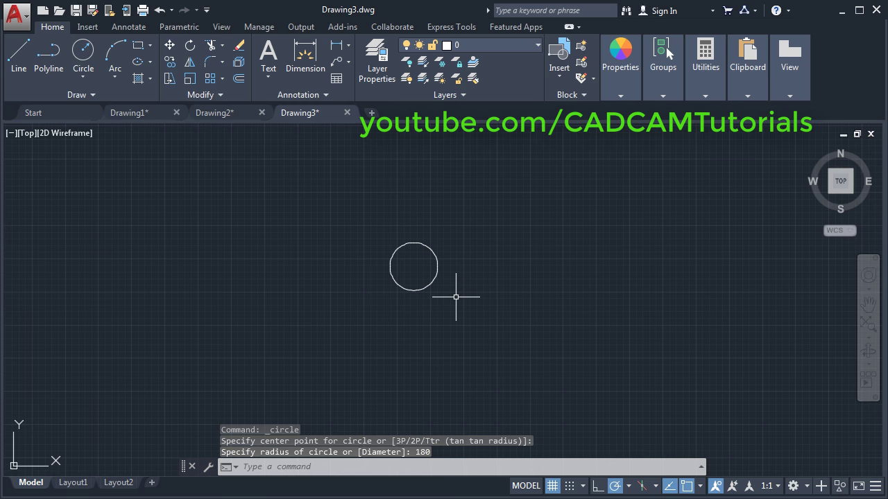
scroll(413, 265, "up", 3)
scroll(413, 264, "up", 4)
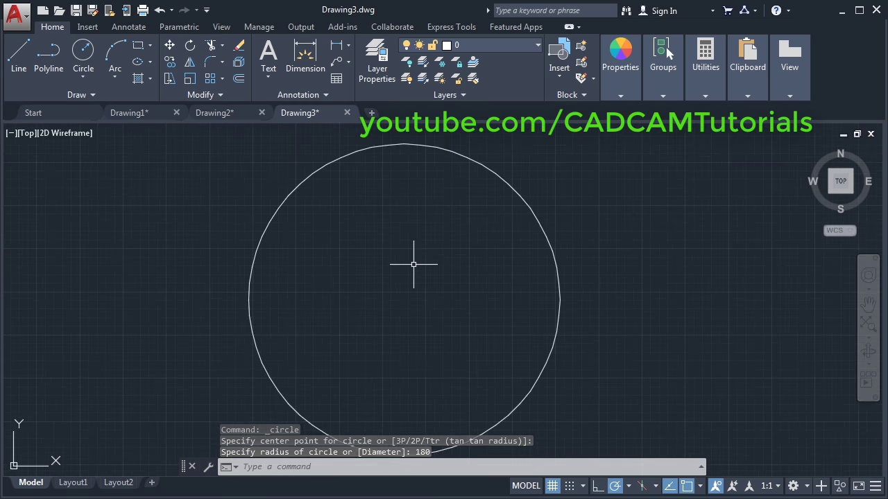
scroll(414, 264, "down", 3)
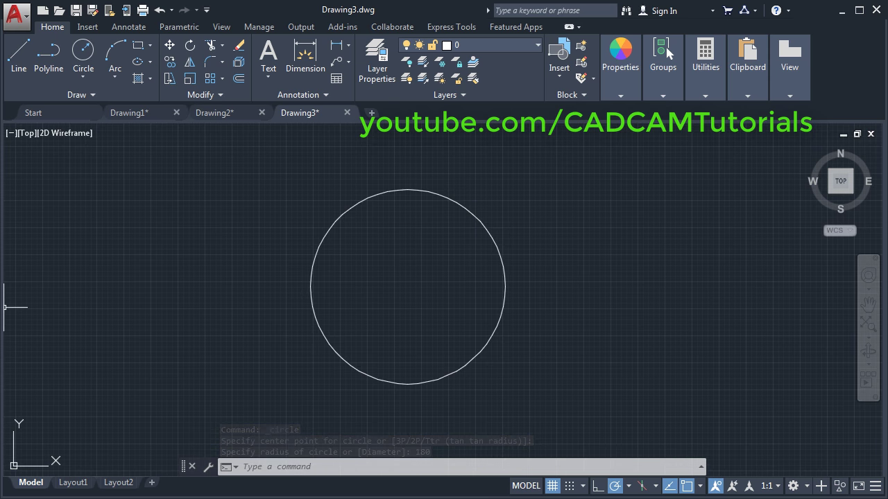
Compare with the reference PDF and begin a straight line in Drawing3.
key("alt+Tab")
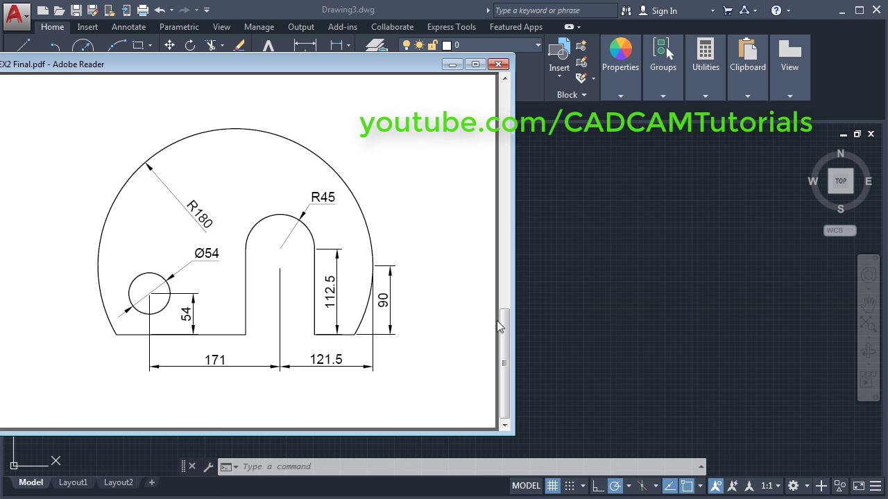
key("alt+Tab")
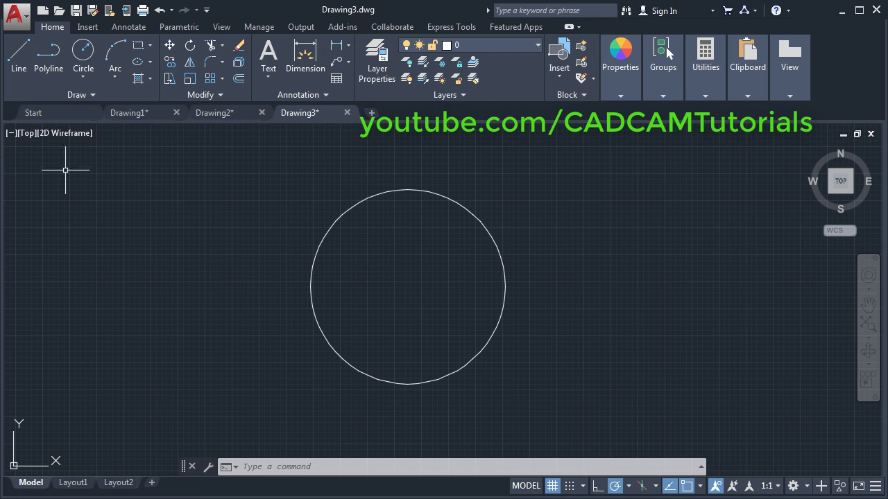
left_click(20, 63)
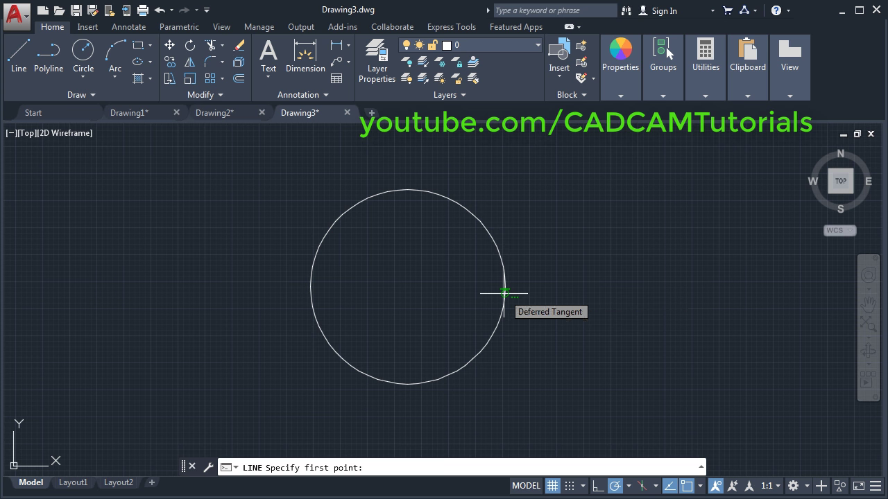
Enable Center snap and draw a horizontal chord from 90 below the right quadrant to the circle's left side.
left_click(701, 486)
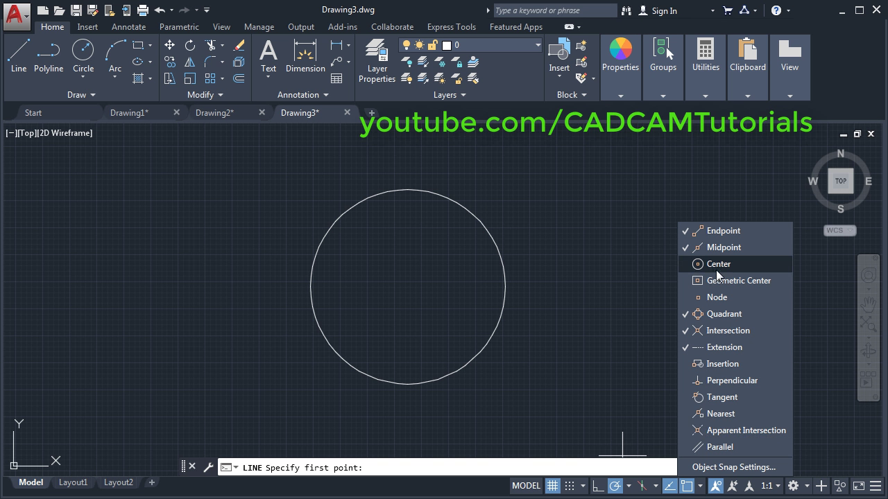
left_click(619, 333)
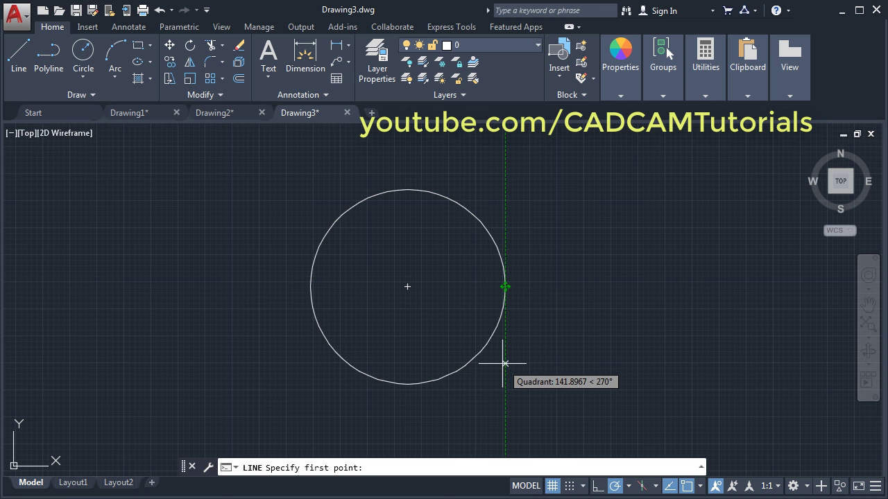
type("90")
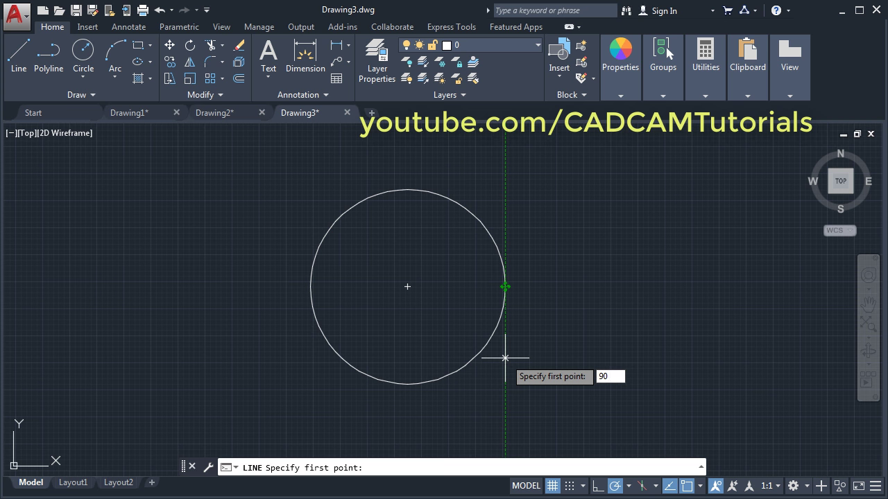
key("Return")
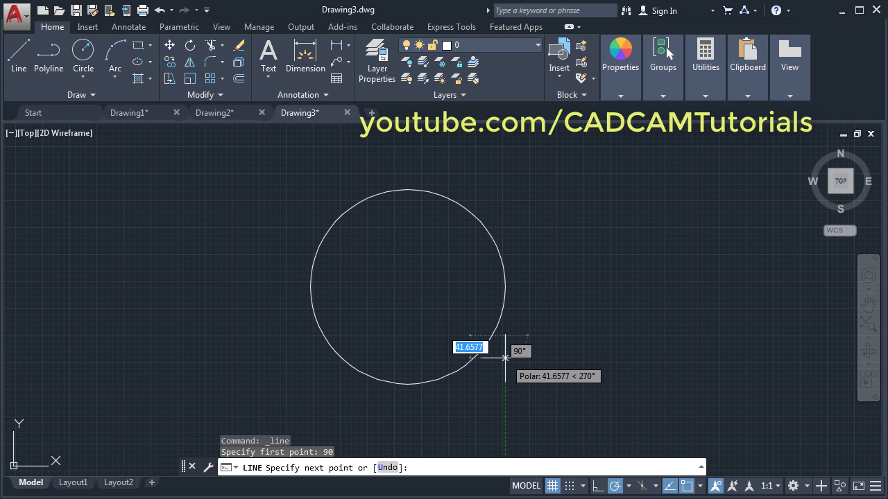
left_click(323, 335)
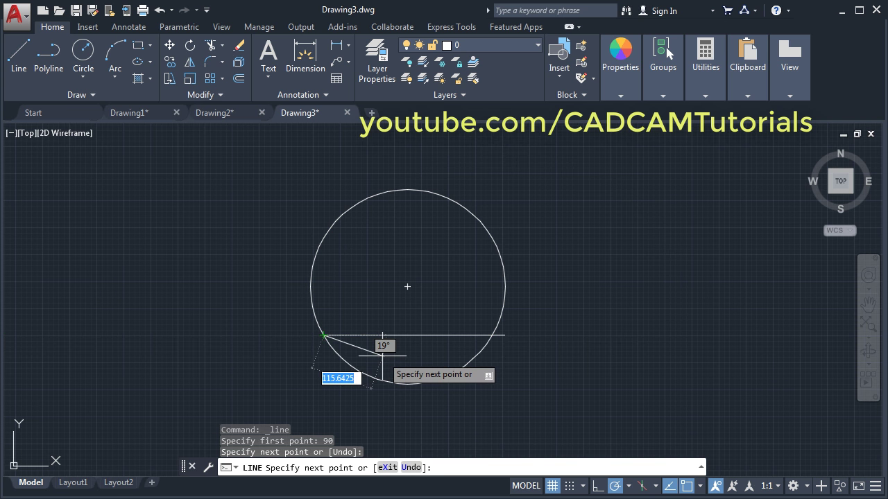
key("Return")
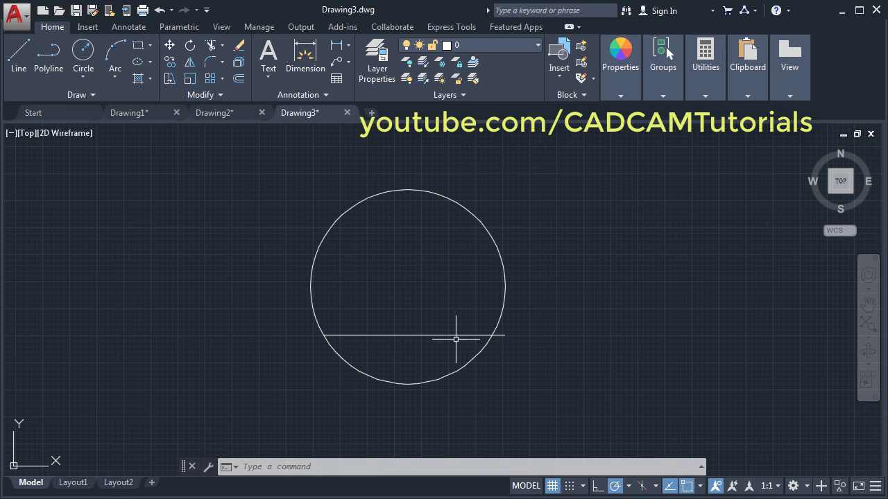
Trim away the circle's lower arc below the horizontal chord, leaving a flat-bottomed outline.
left_click(212, 49)
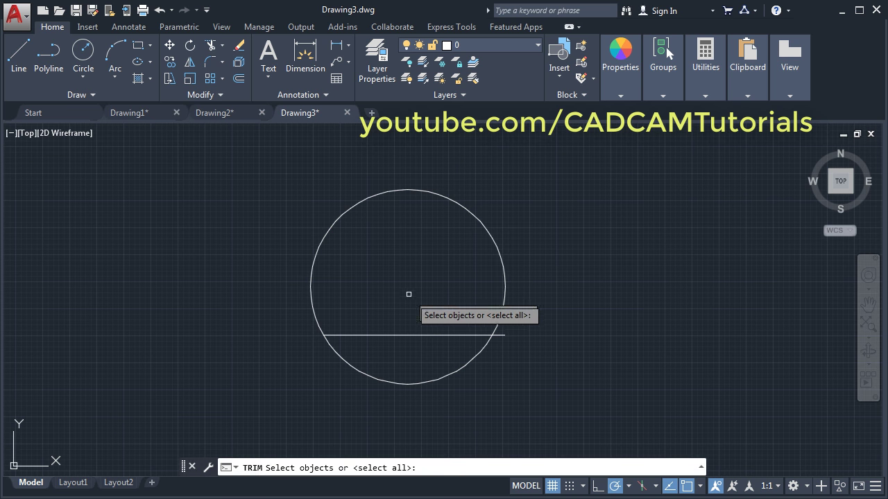
key("Return")
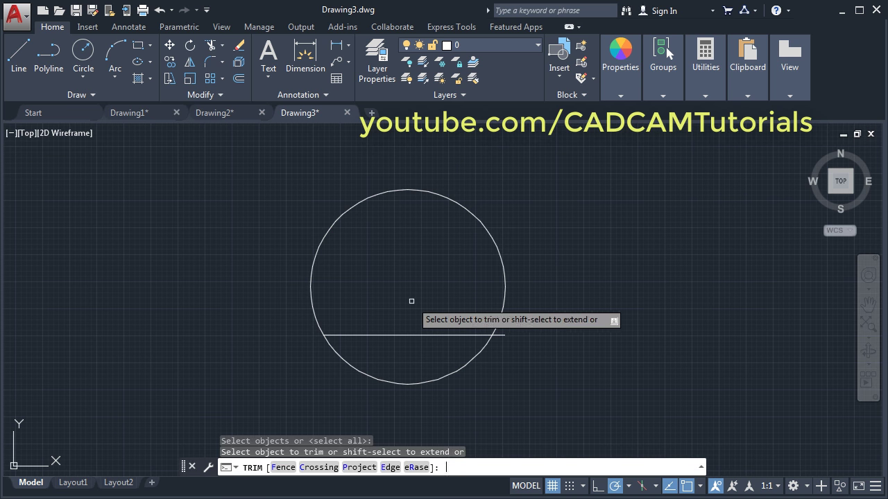
left_click(461, 364)
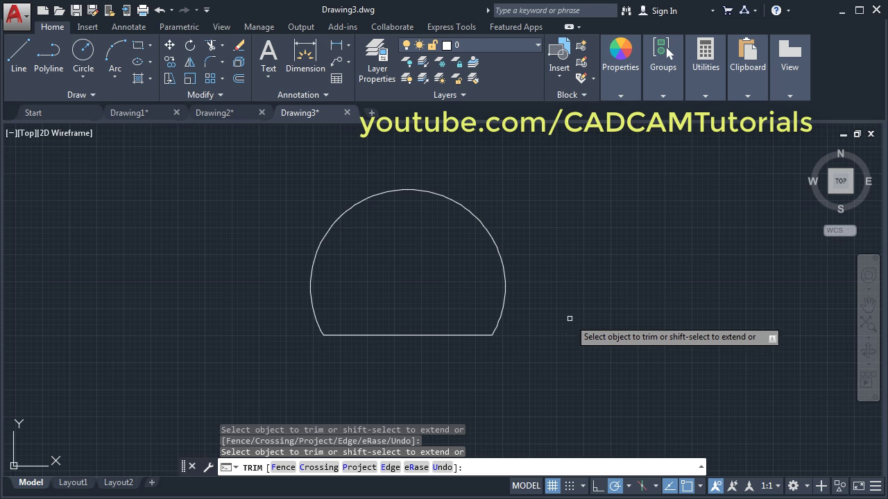
key("Return")
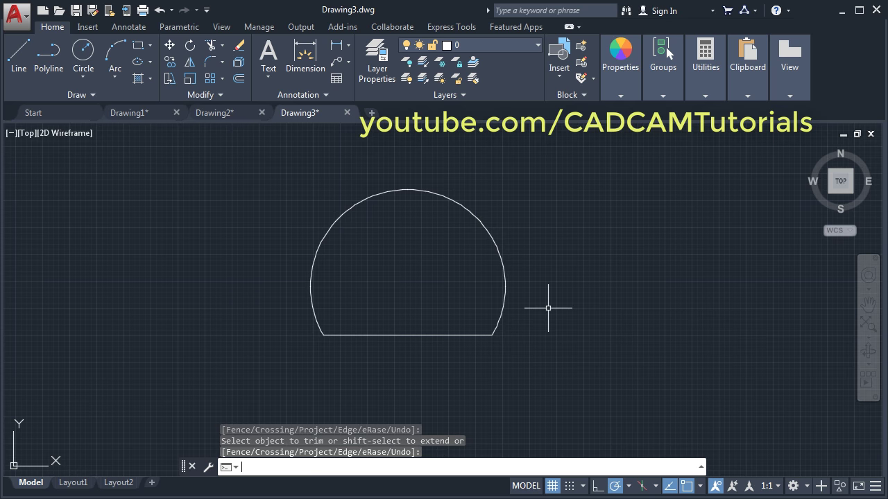
key("alt+Tab")
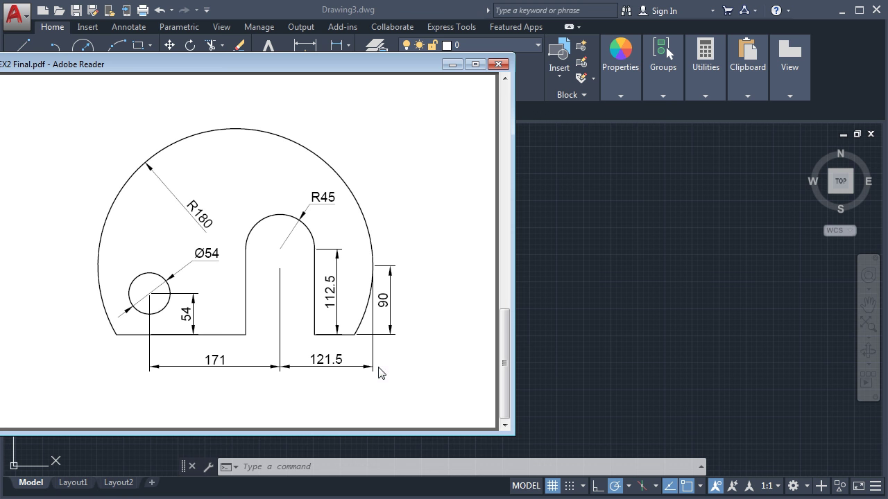
Draw a vertical line from the arc's right quadrant straight down past the flat base.
left_click(616, 312)
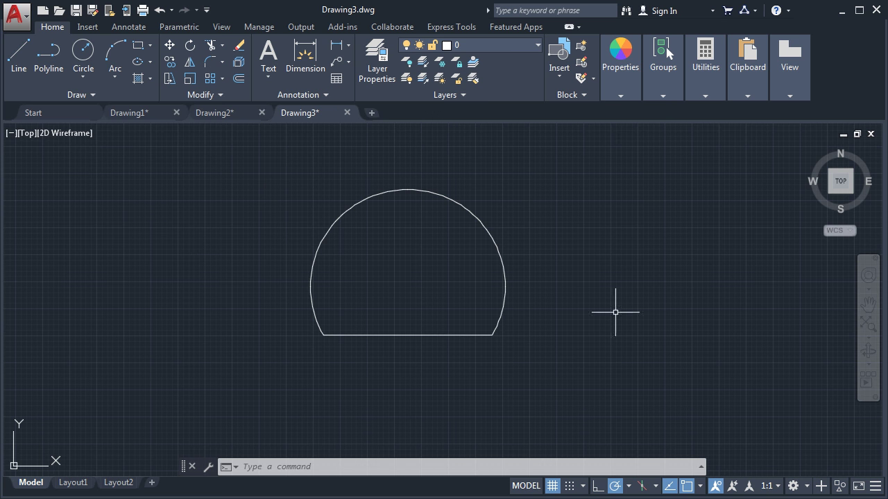
key("Escape")
left_click(21, 68)
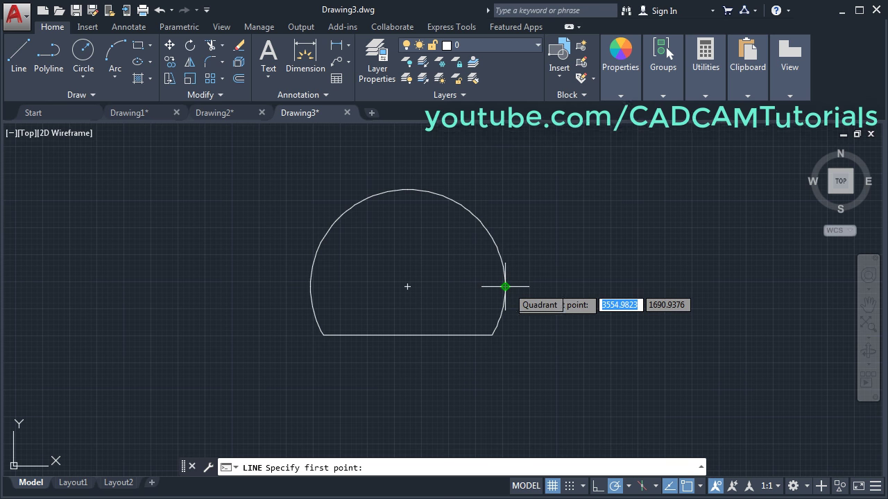
left_click(507, 251)
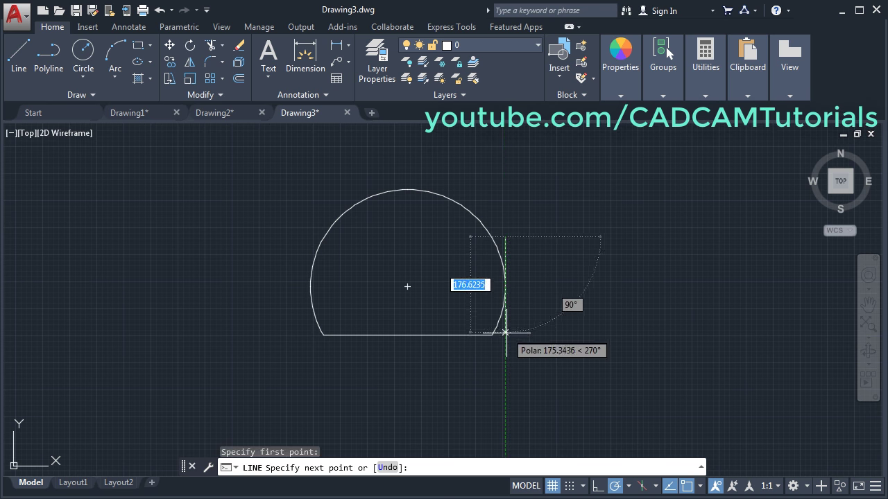
left_click(504, 342)
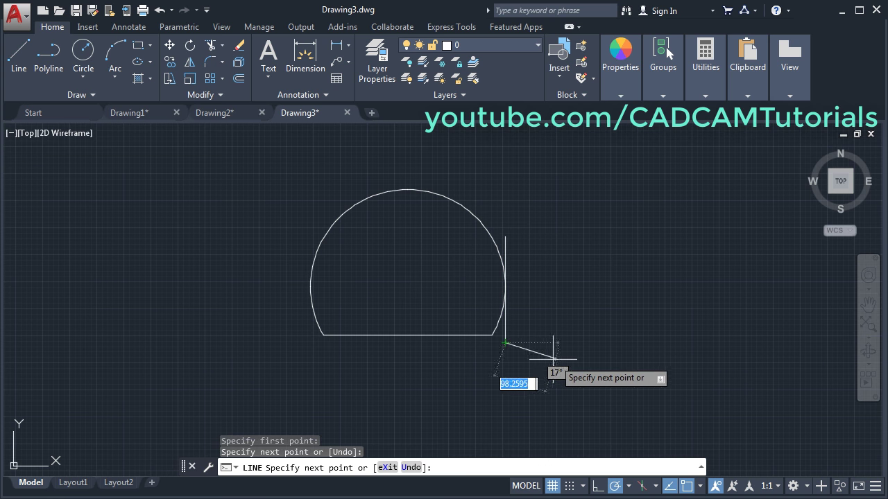
key("Return")
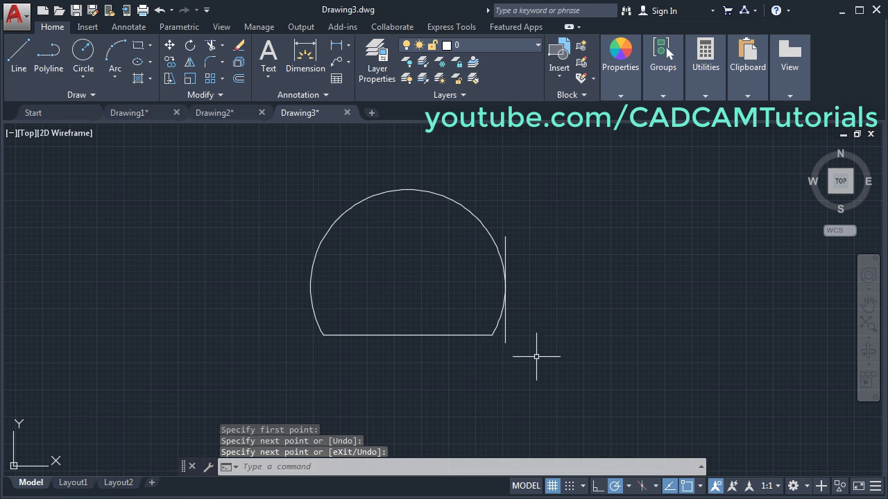
Offset the vertical line 121.5 to the left, then offset that copy 171 further left.
left_click(240, 80)
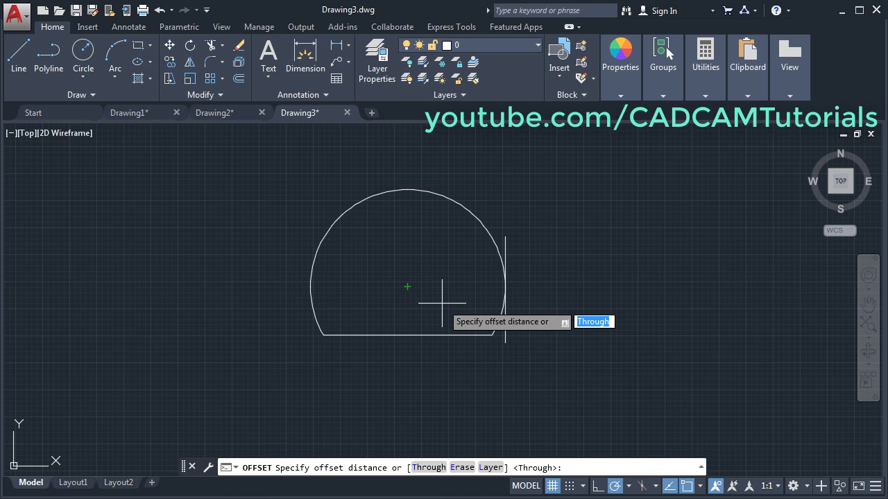
type("121.5")
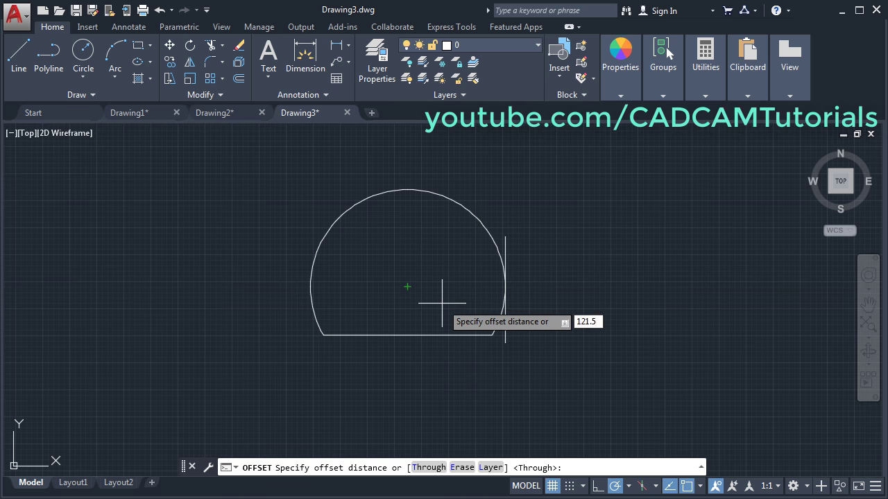
key("Return")
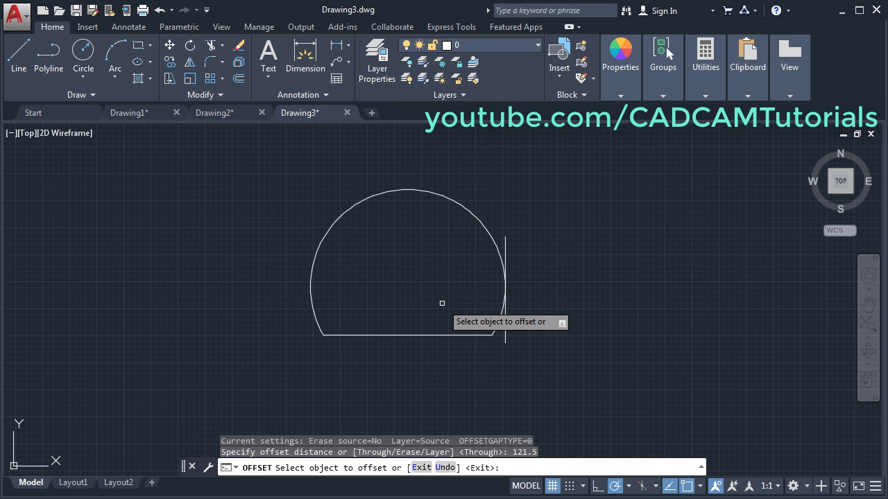
left_click(504, 343)
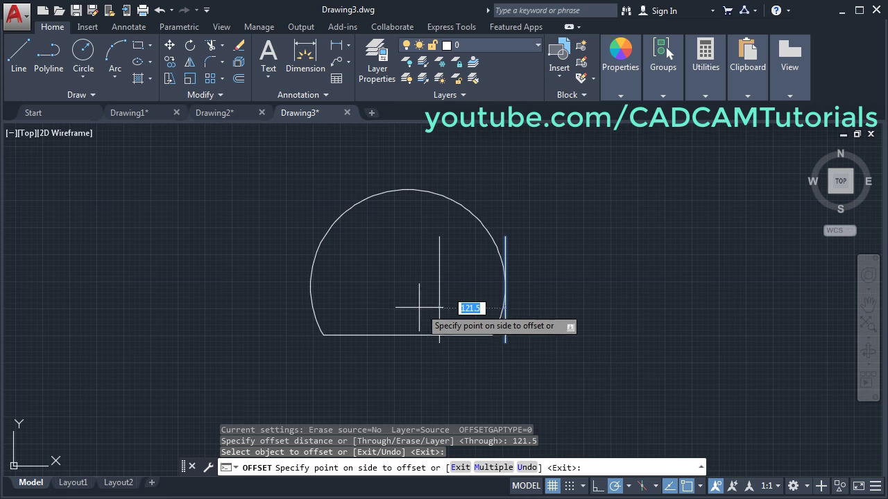
left_click(410, 317)
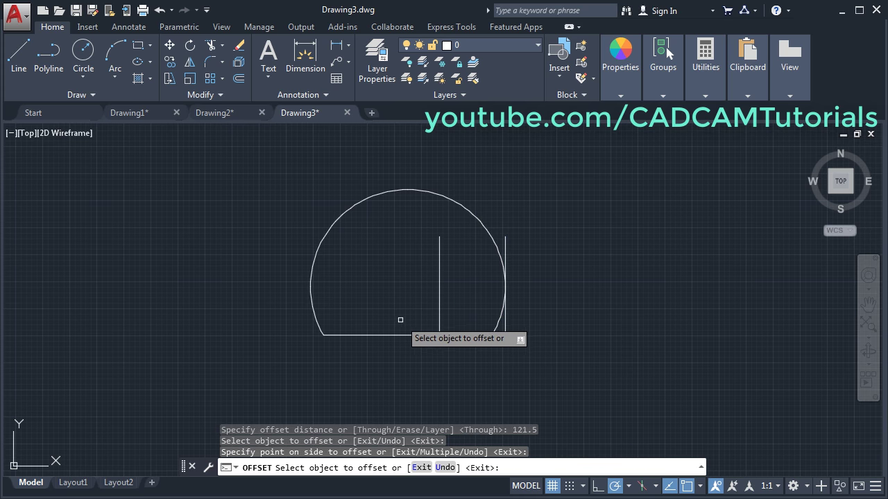
left_click(439, 321)
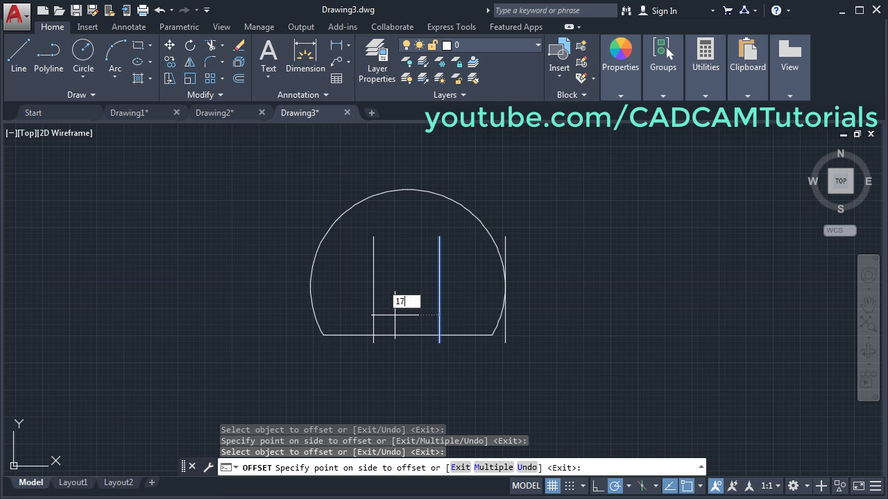
type("171")
key("Return")
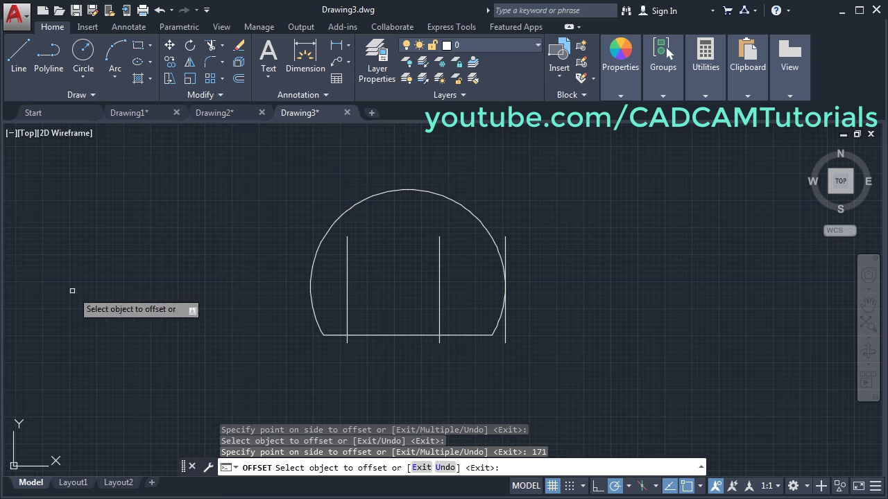
key("alt+Tab")
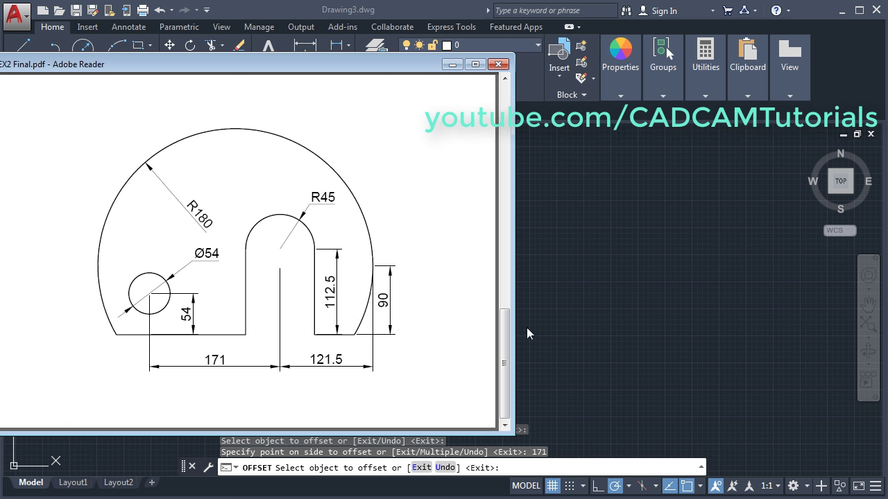
Offset the flat base line upward by 112.5 and by 45 as horizontal construction lines.
left_click(548, 337)
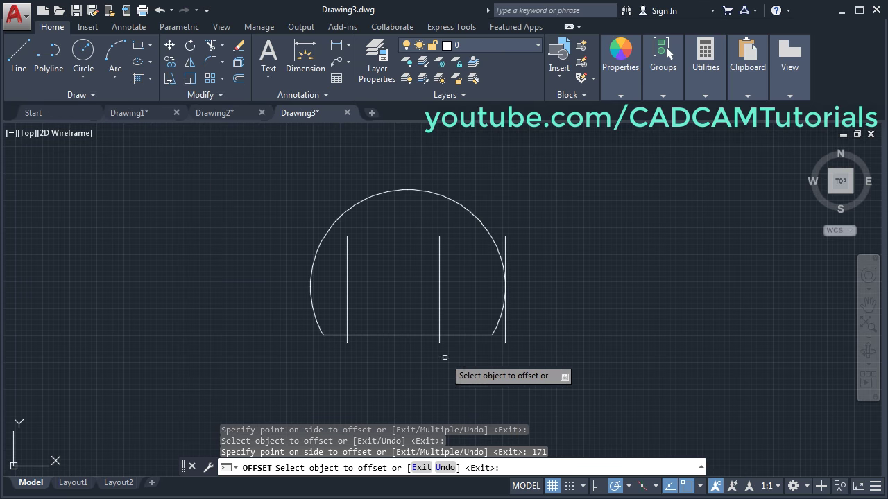
left_click(462, 337)
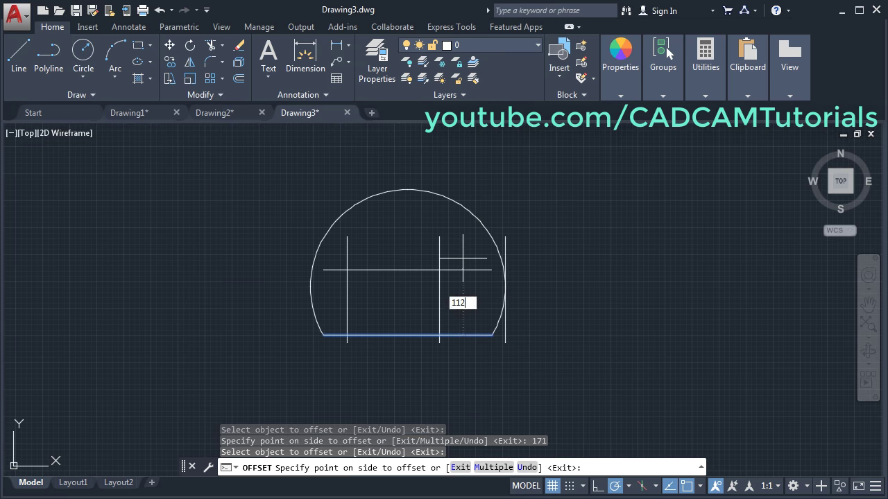
type("112.5")
key("Return")
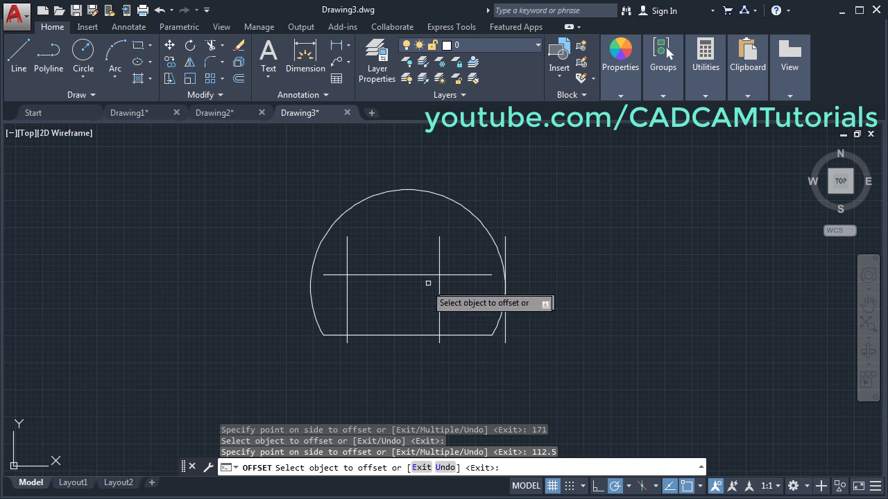
left_click(375, 335)
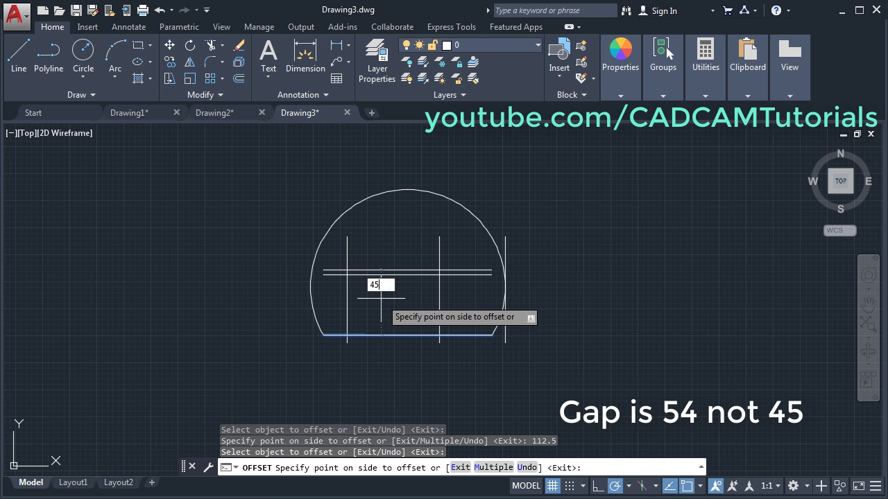
type("45")
key("Return")
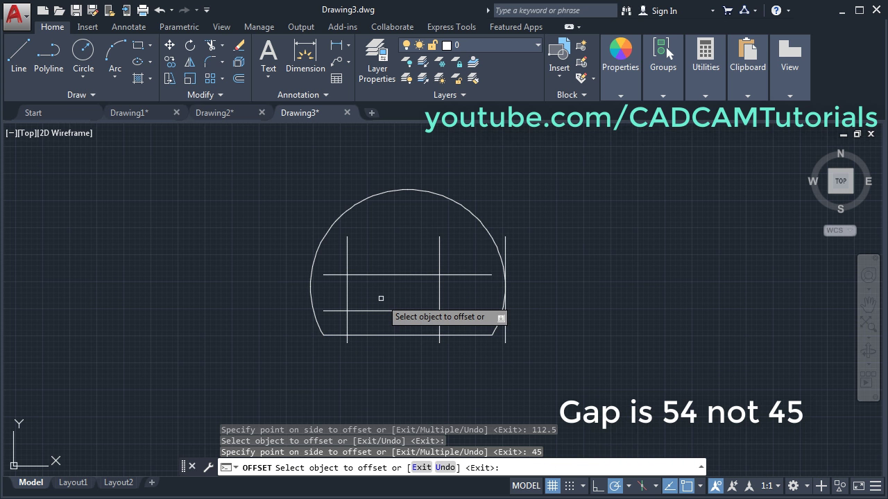
key("Return")
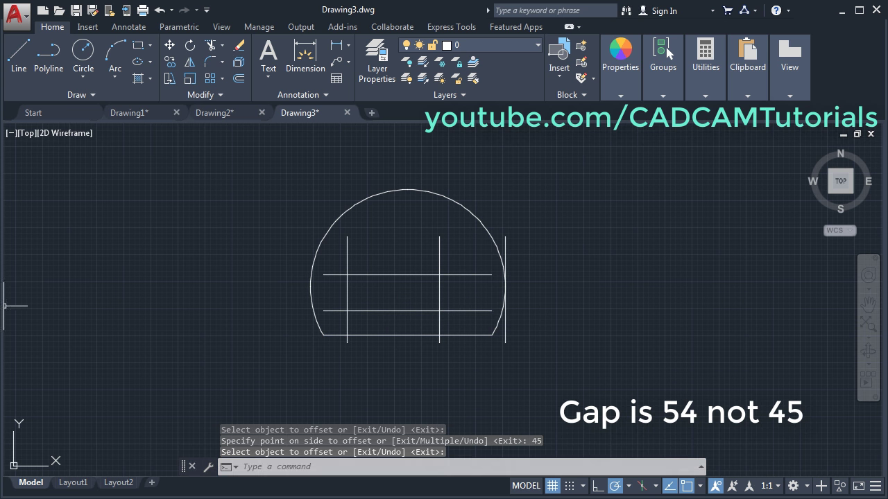
key("alt+Tab")
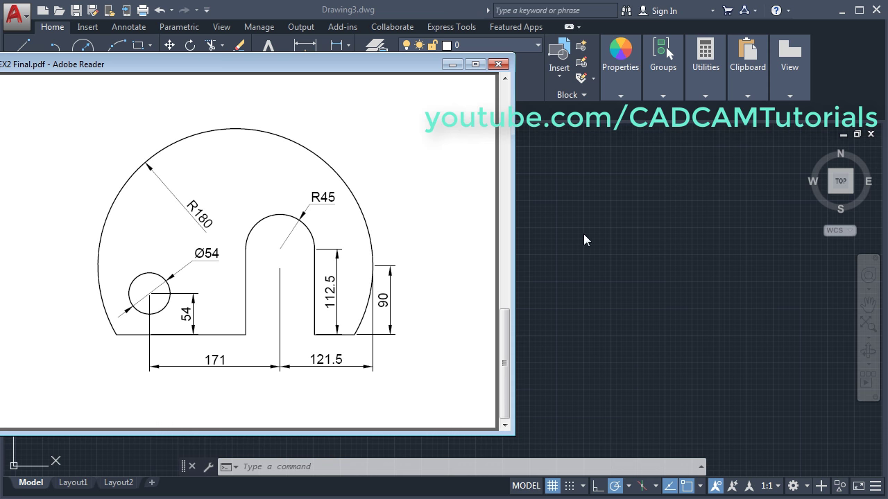
Draw a radius-45 circle centred at the right line intersection for the slot end.
key("alt+Tab")
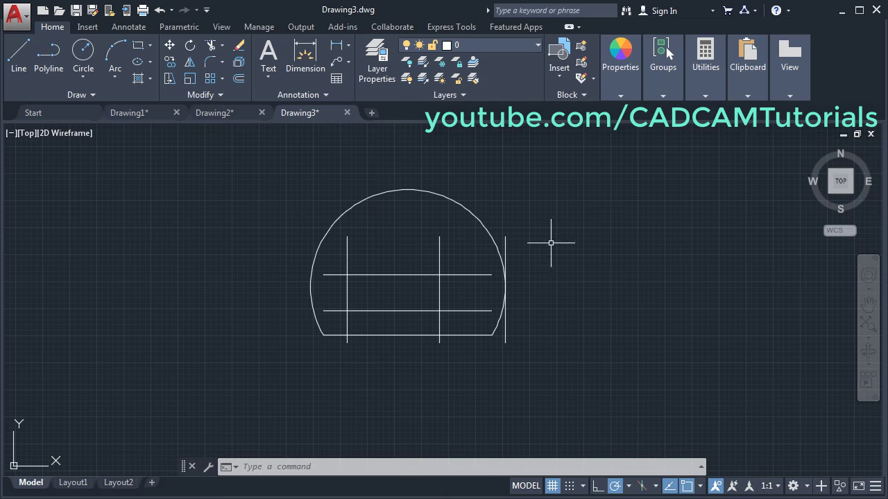
left_click(83, 56)
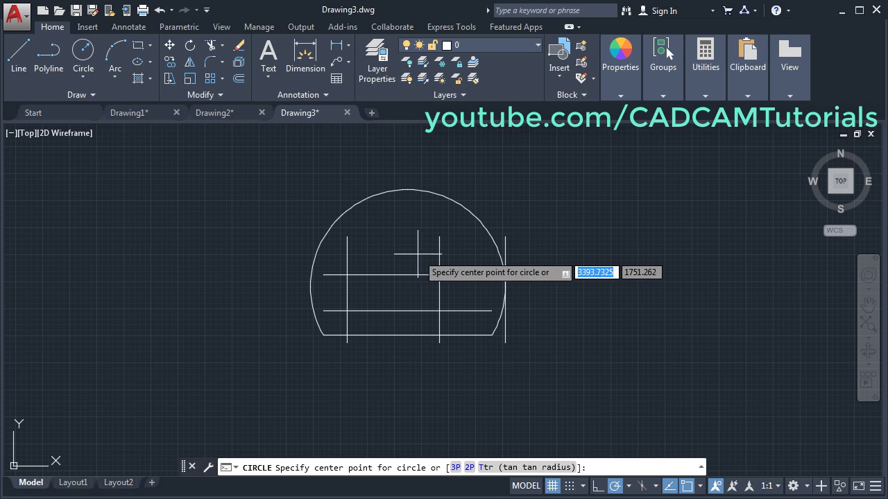
left_click(438, 274)
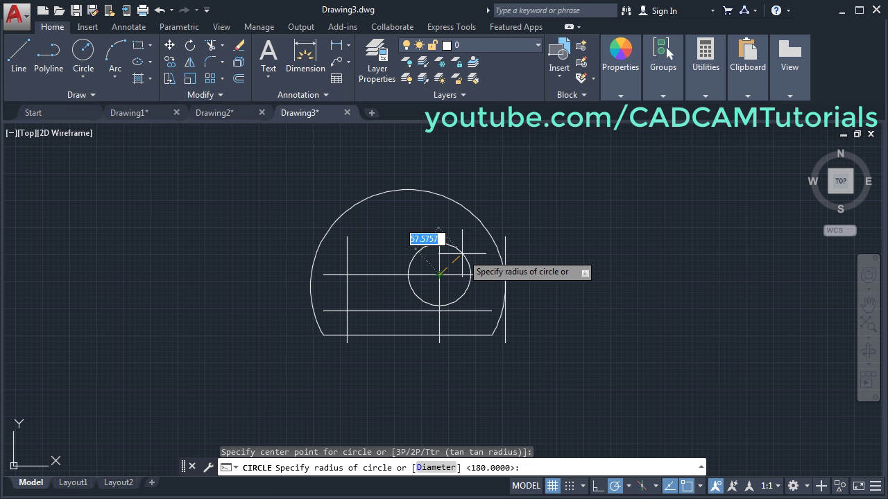
type("45")
key("Return")
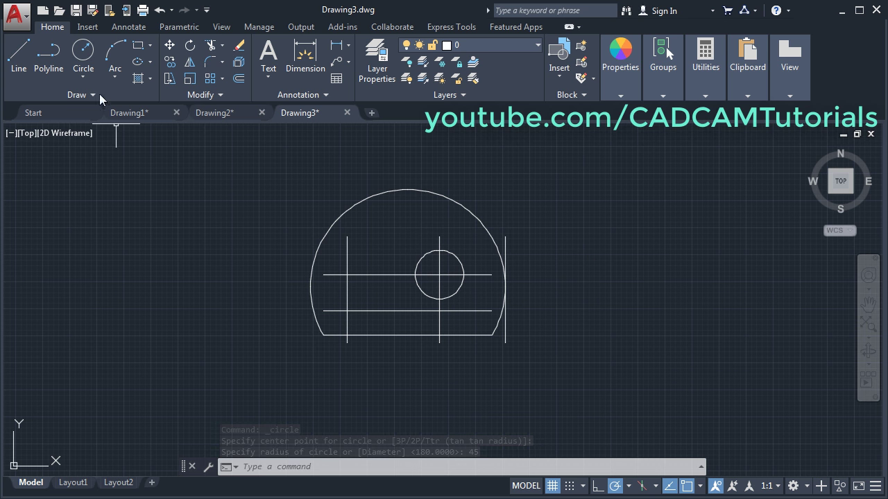
Draw a Ø54 hole by centre and diameter at the lower-left intersection.
left_click(84, 79)
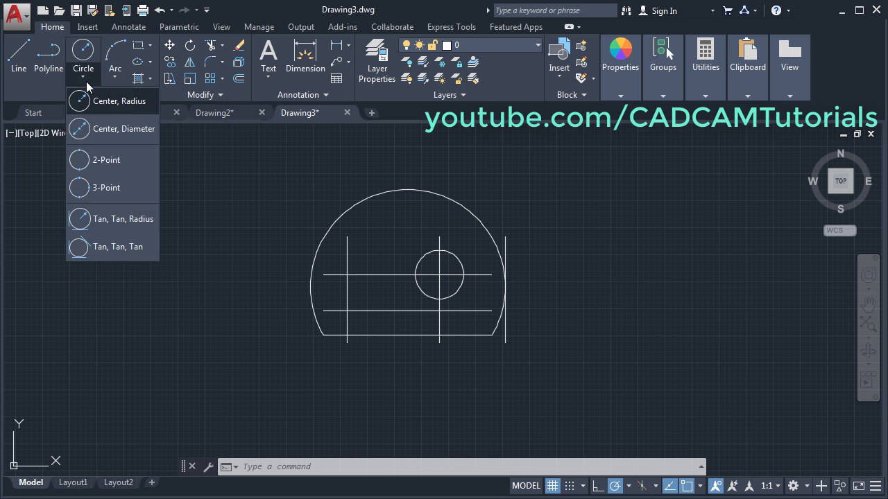
left_click(107, 130)
left_click(347, 310)
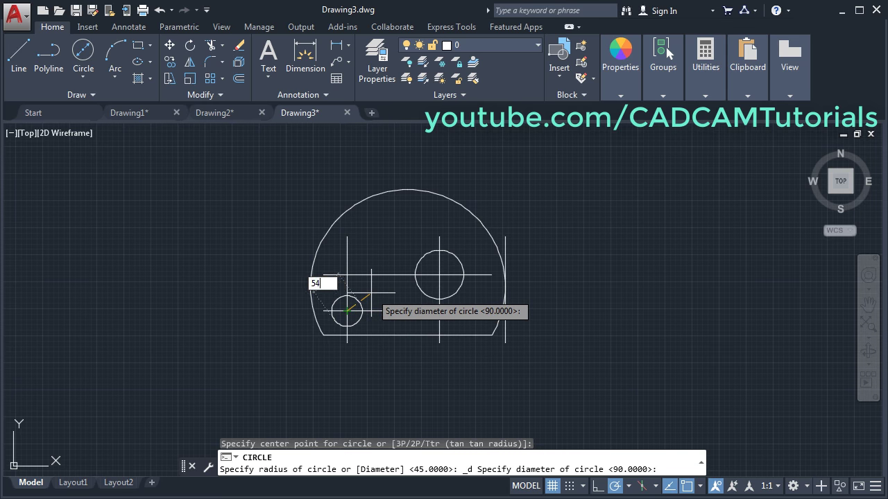
key("Return")
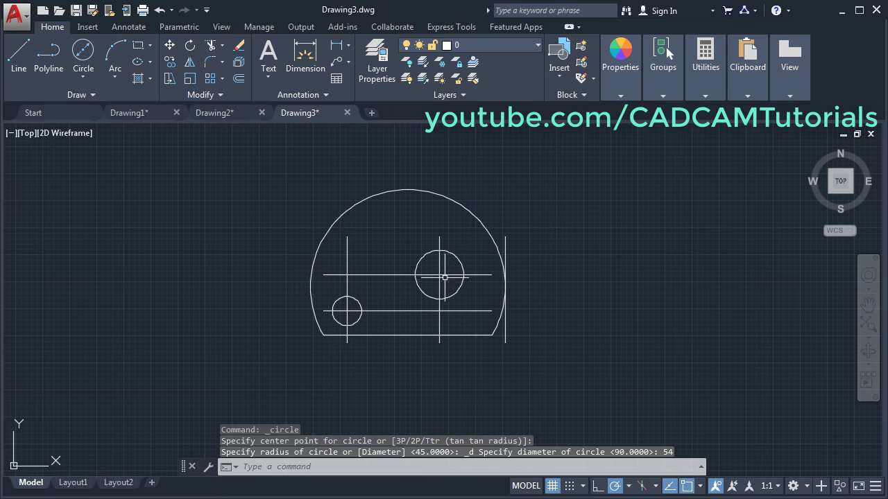
scroll(444, 277, "up", 2)
scroll(460, 287, "up", 1)
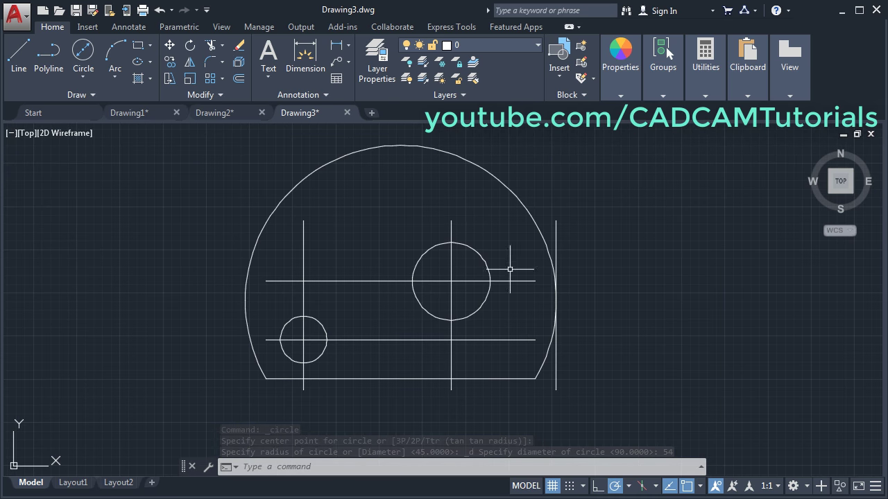
Draw vertical lines from the R45 circle's right and left sides down to the bottom edge.
left_click(20, 65)
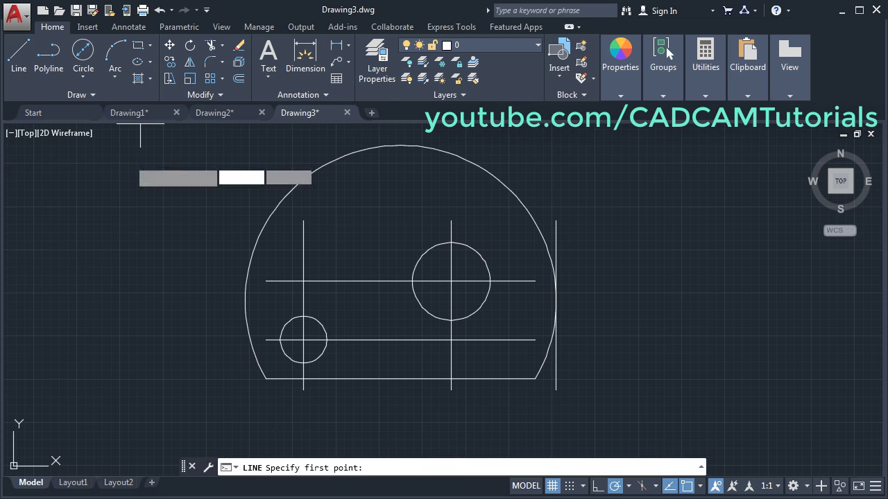
left_click(490, 281)
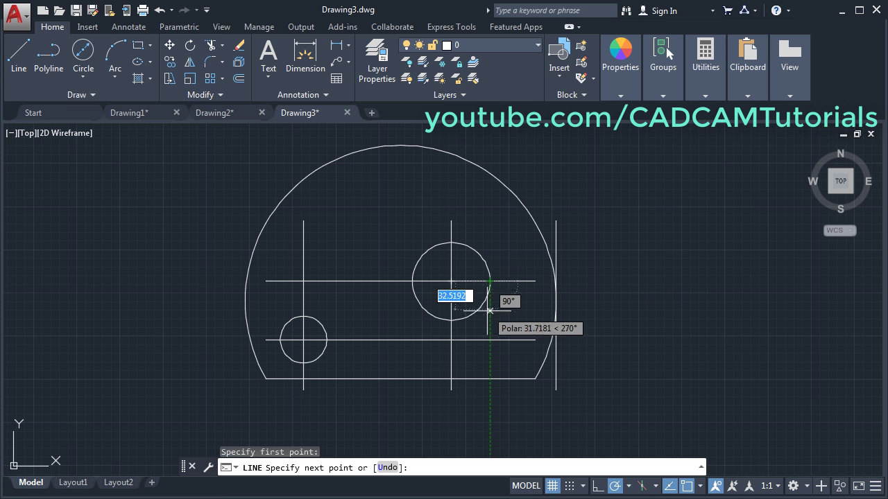
left_click(490, 378)
key("Return")
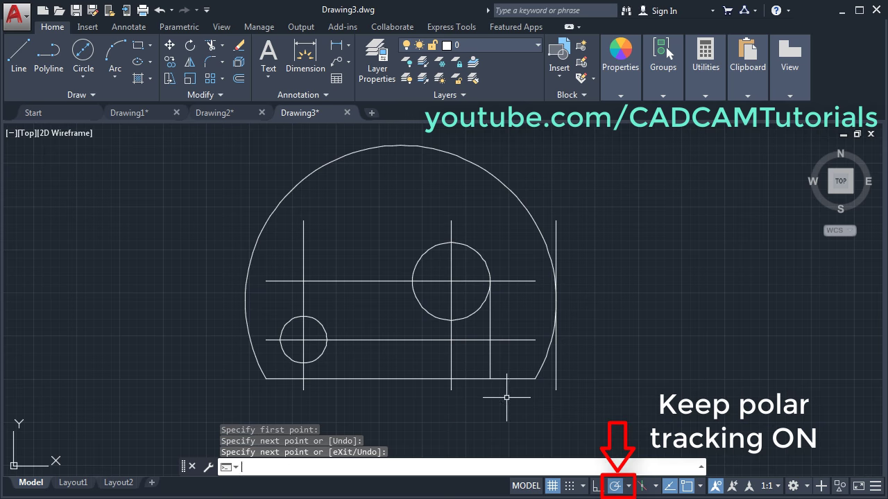
key("Return")
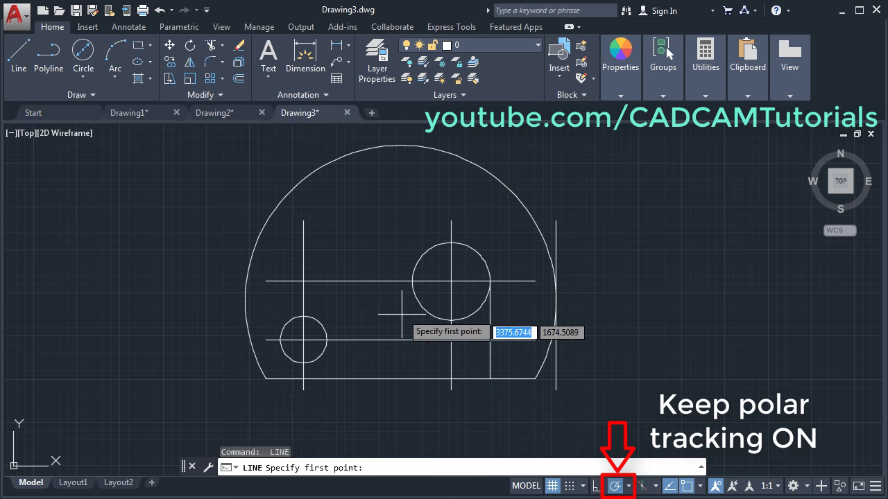
left_click(412, 281)
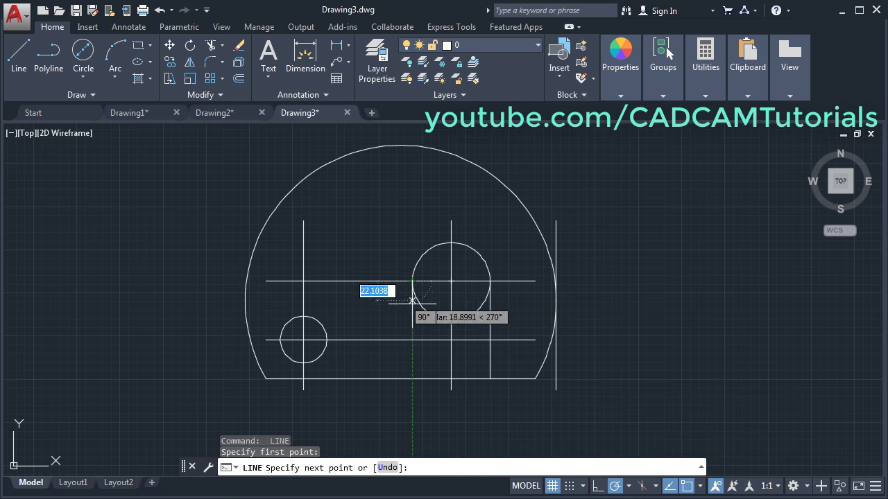
left_click(412, 378)
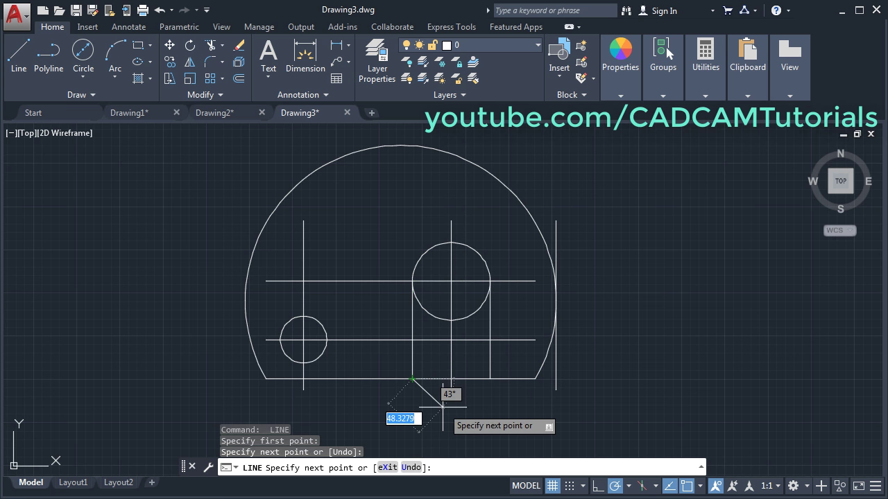
key("Return")
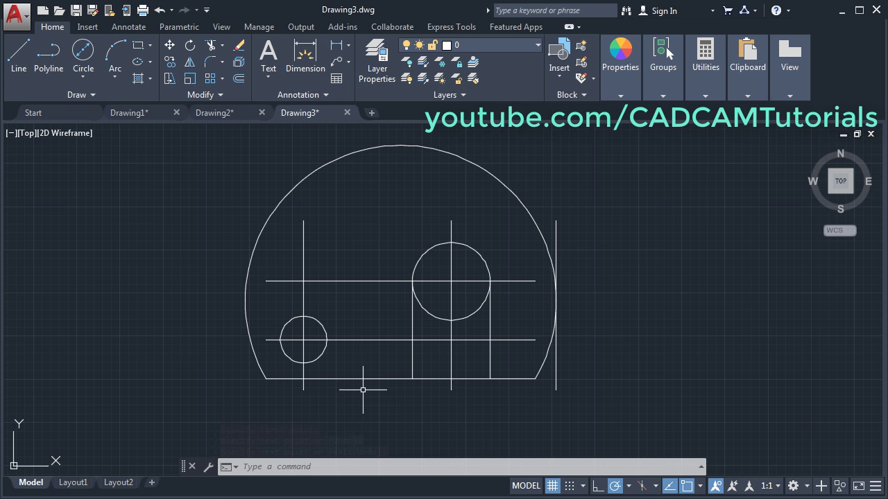
Erase all the construction lines with crossing selections.
key("Return")
left_click(349, 299)
left_click(286, 268)
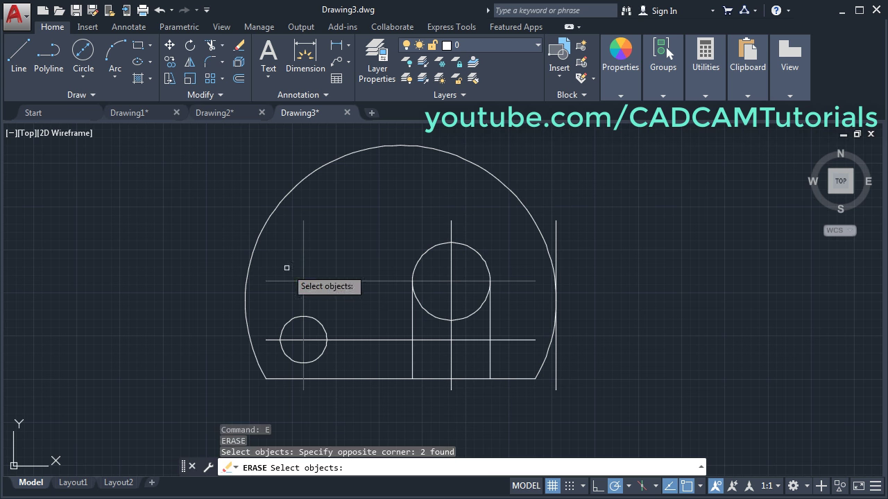
left_click(468, 353)
left_click(452, 341)
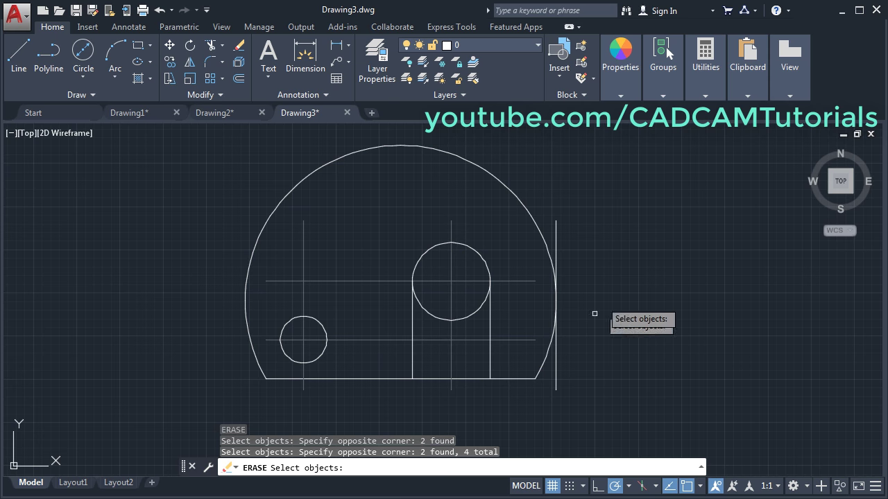
left_click(575, 224)
left_click(549, 245)
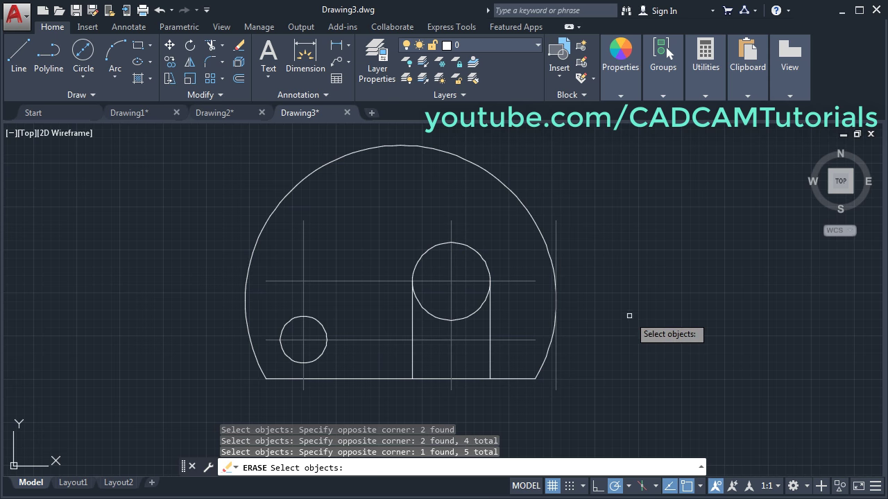
key("Return")
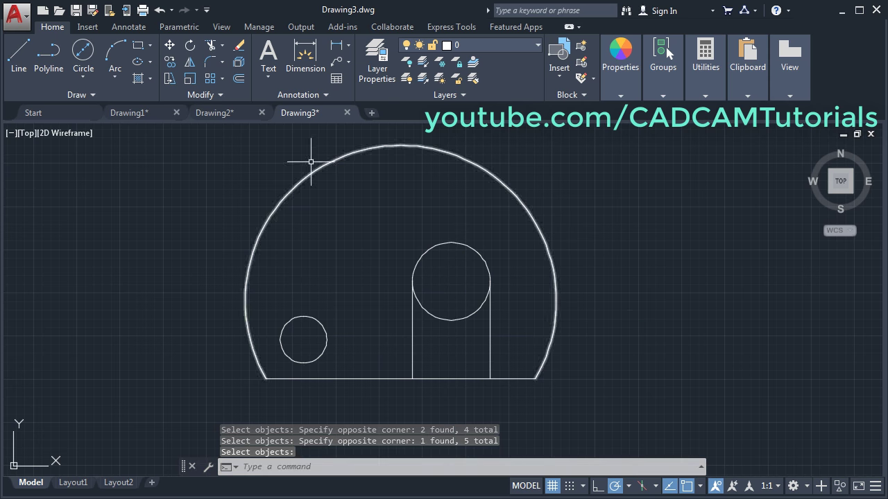
Trim the R45 circle's lower arc and the base segment between the slot walls.
left_click(212, 47)
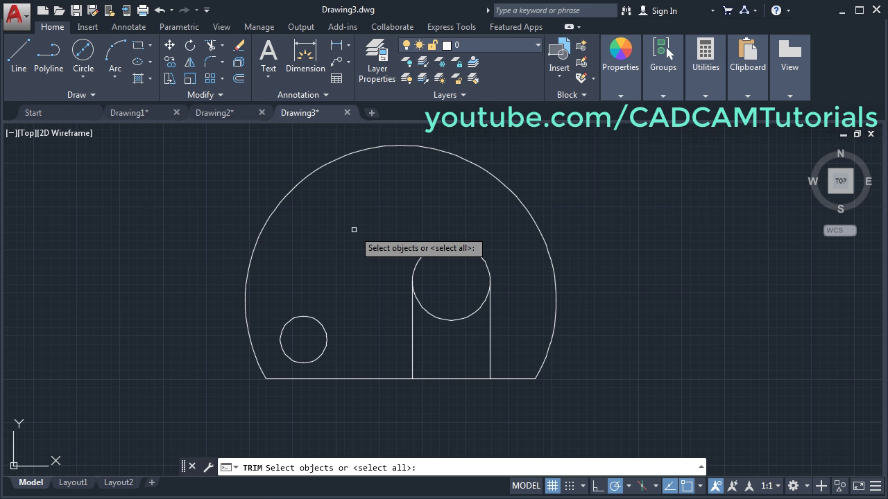
key("Return")
left_click(465, 320)
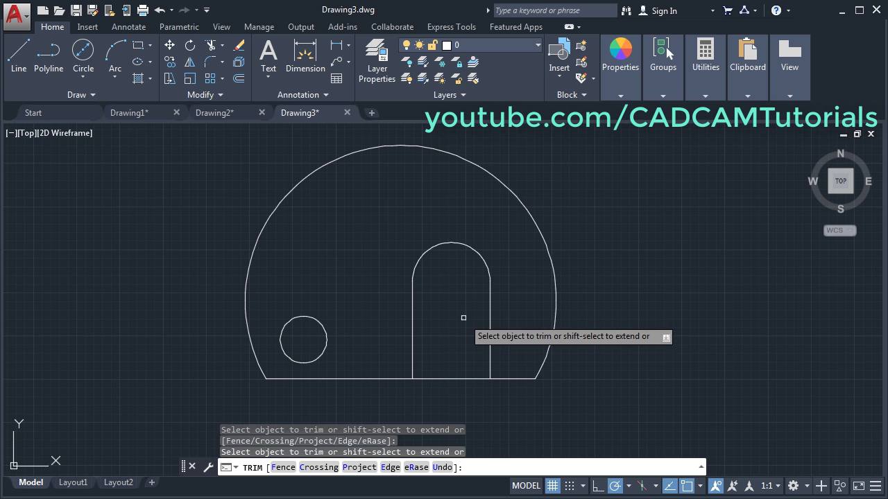
left_click(466, 378)
key("Return")
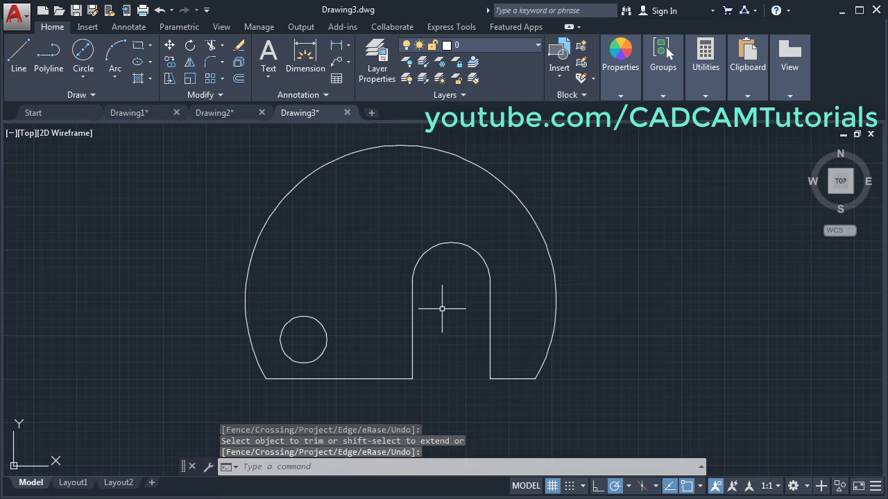
scroll(418, 308, "down", 2)
middle_click_drag(374, 305, 603, 305)
scroll(319, 292, "up", 1)
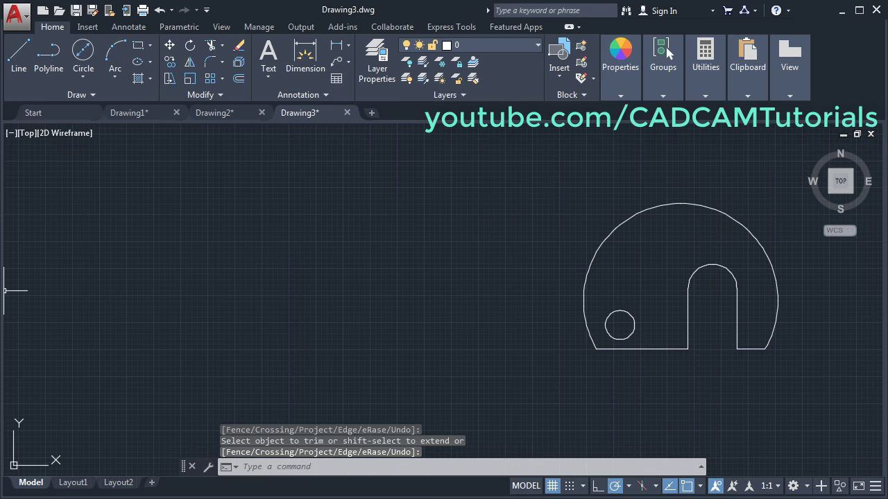